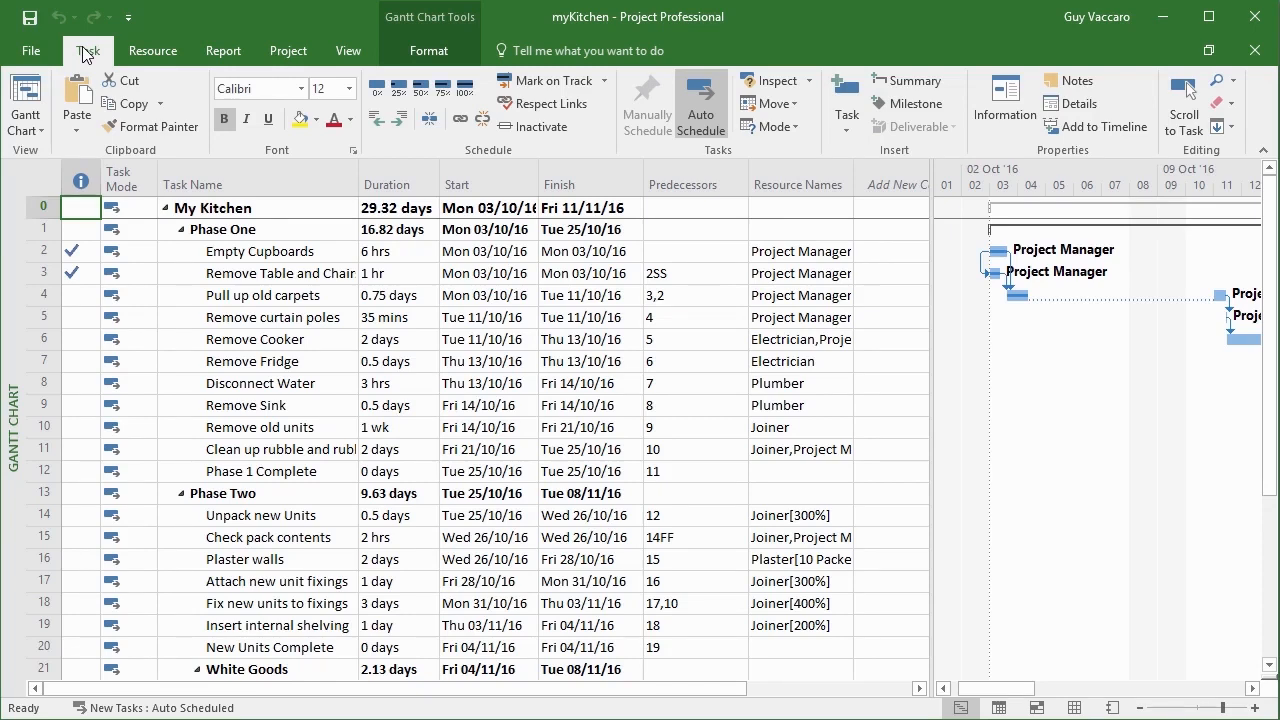
Export the project as a Microsoft Excel Workbook named myKitchenExcel in the Chapter 12 folder.
{"action": "left_click", "coordinate": [45, 51]}
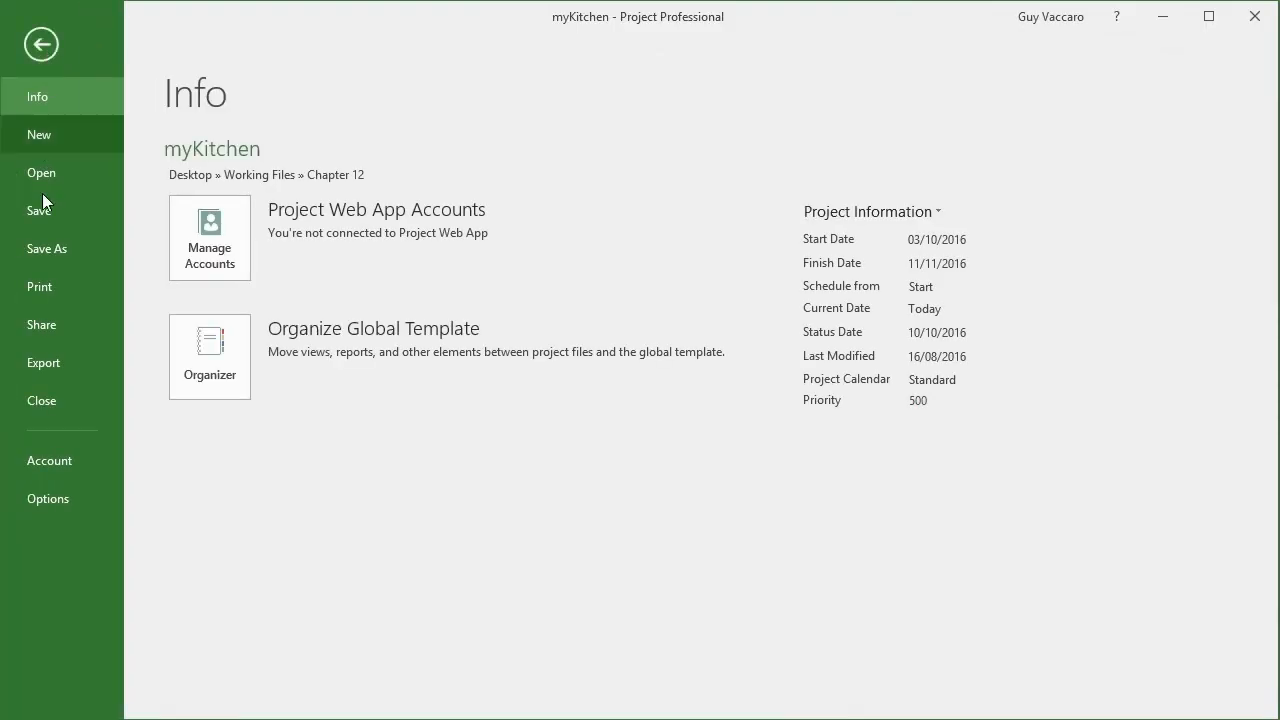
{"action": "left_click", "coordinate": [56, 361]}
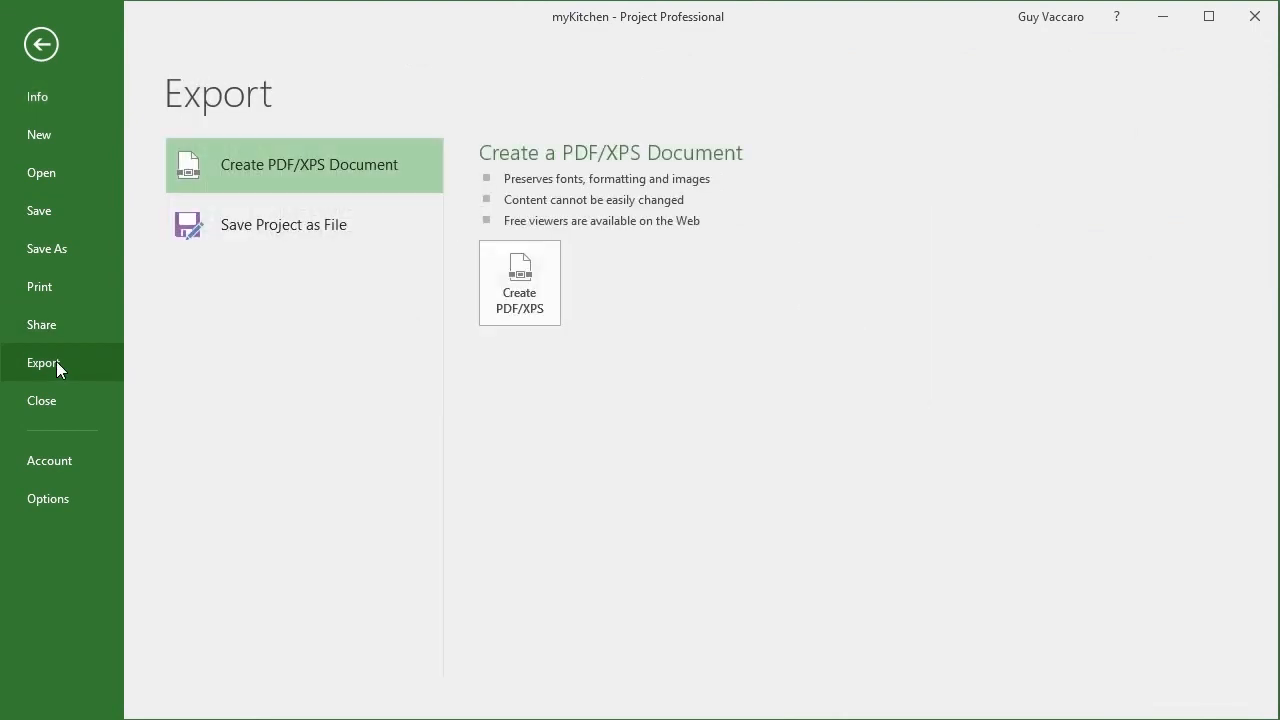
{"action": "left_click", "coordinate": [273, 228]}
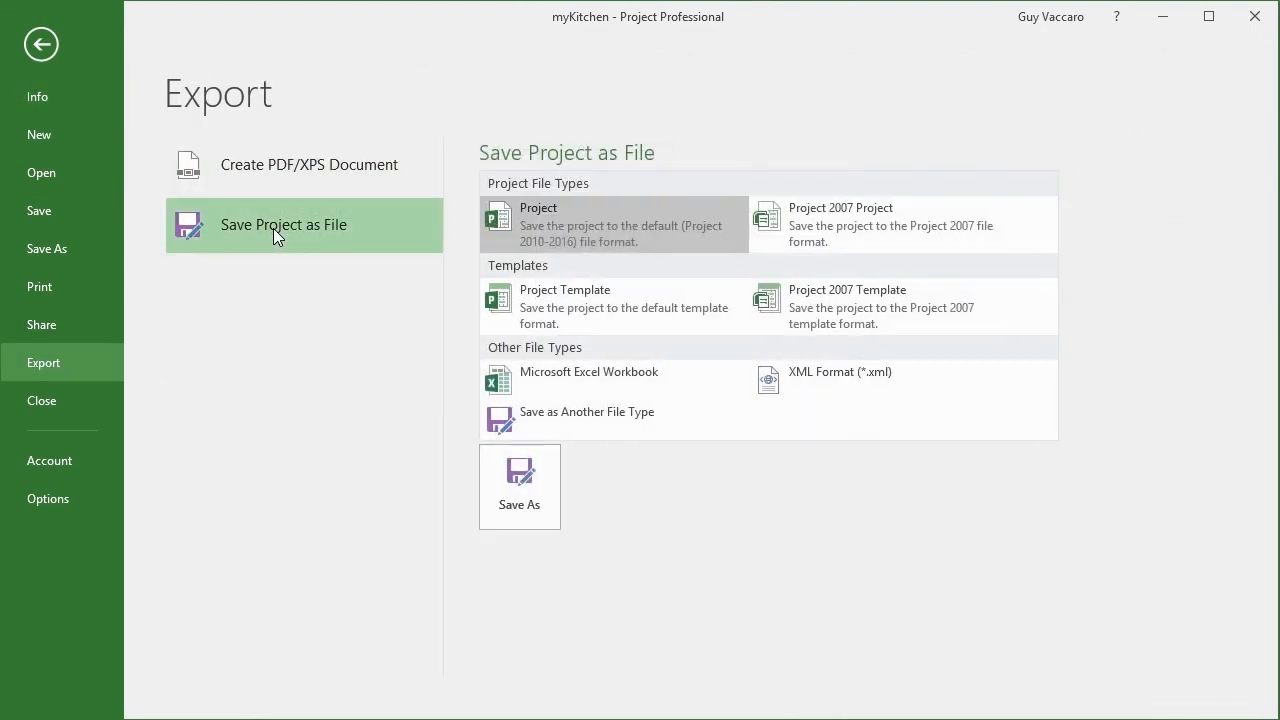
{"action": "left_click", "coordinate": [556, 378]}
{"action": "left_click", "coordinate": [527, 521]}
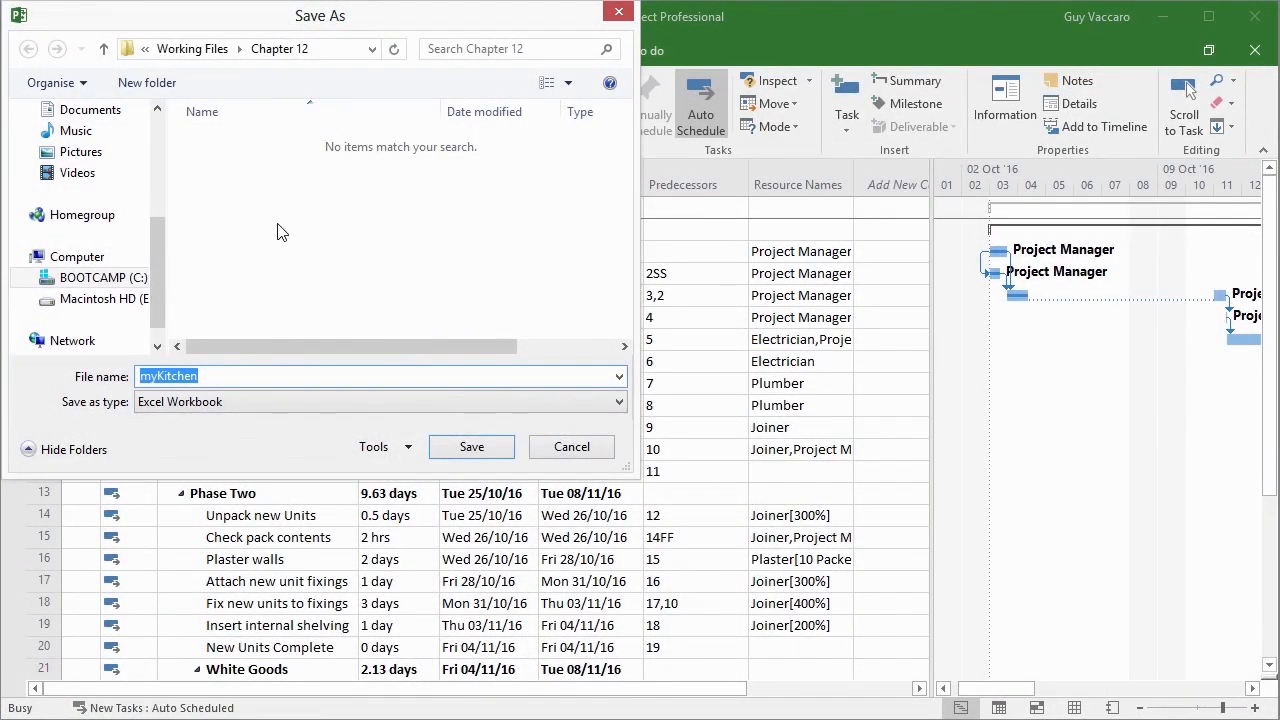
{"action": "left_click", "coordinate": [254, 376]}
{"action": "type", "text": "Excel"}
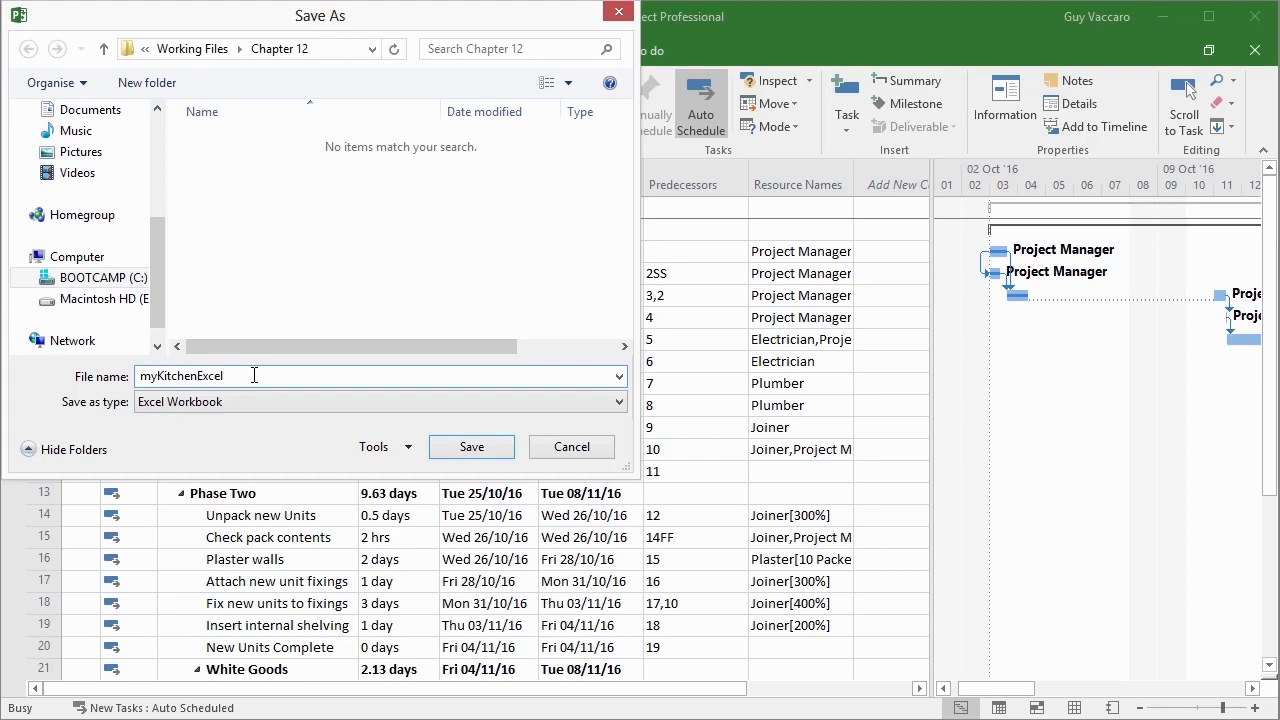
{"action": "left_click", "coordinate": [455, 442]}
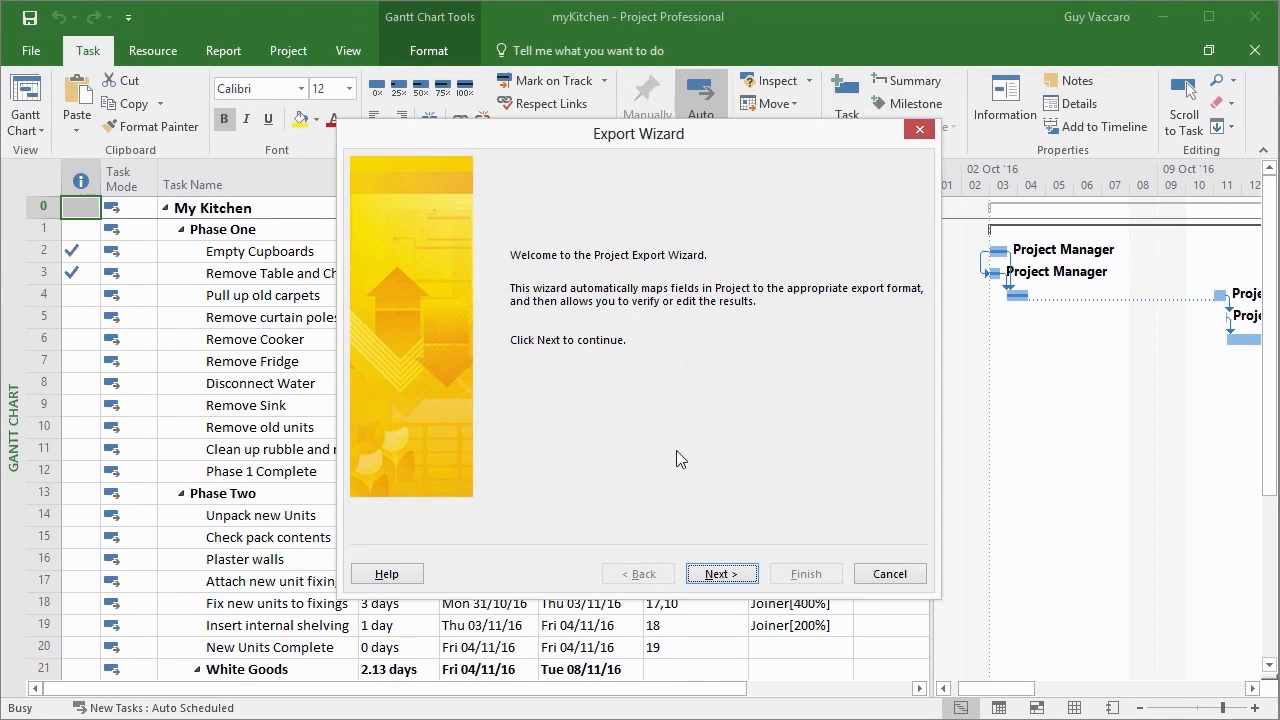
Start the Export Wizard with the Selected Data format and a new map.
{"action": "left_click", "coordinate": [720, 574]}
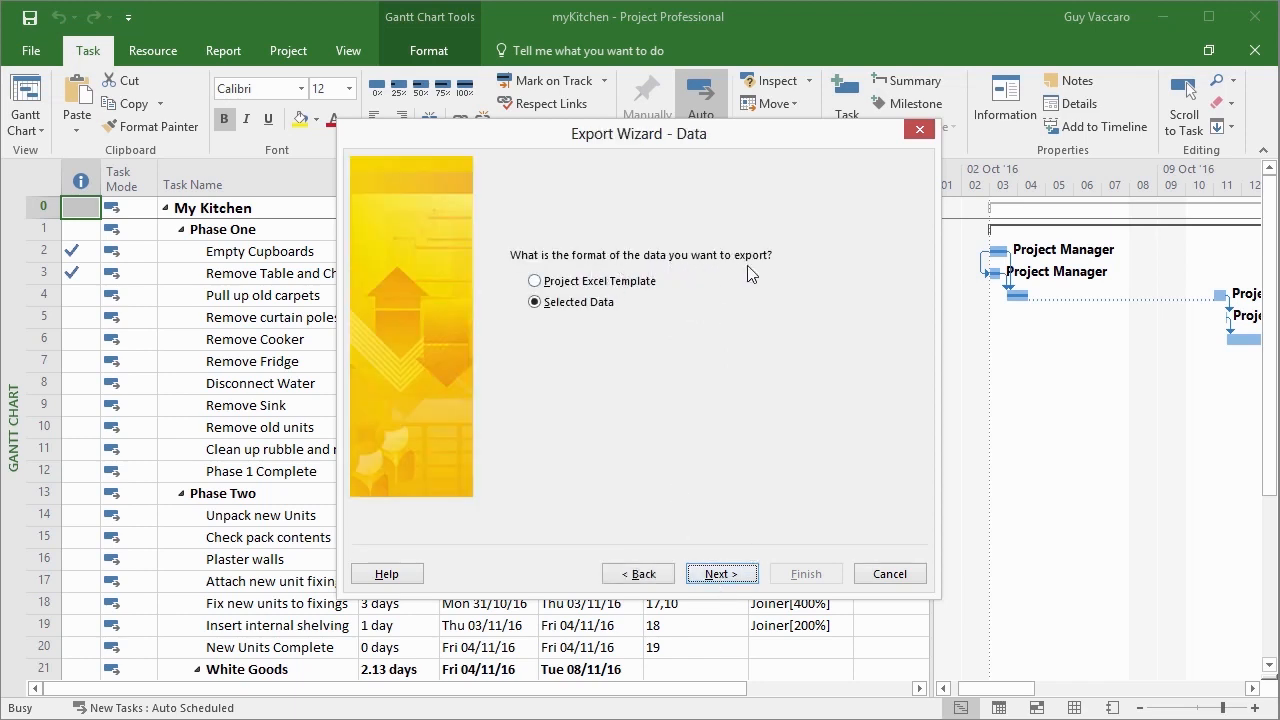
{"action": "left_click", "coordinate": [714, 576]}
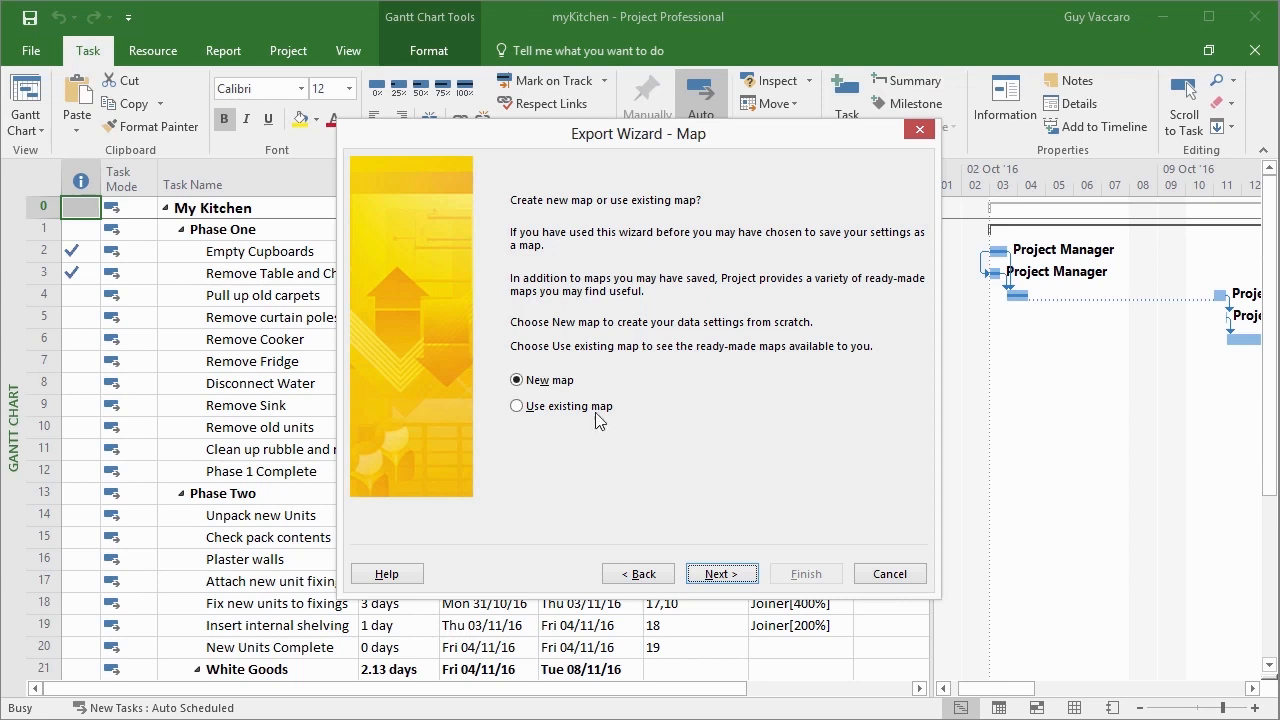
{"action": "left_click", "coordinate": [741, 582]}
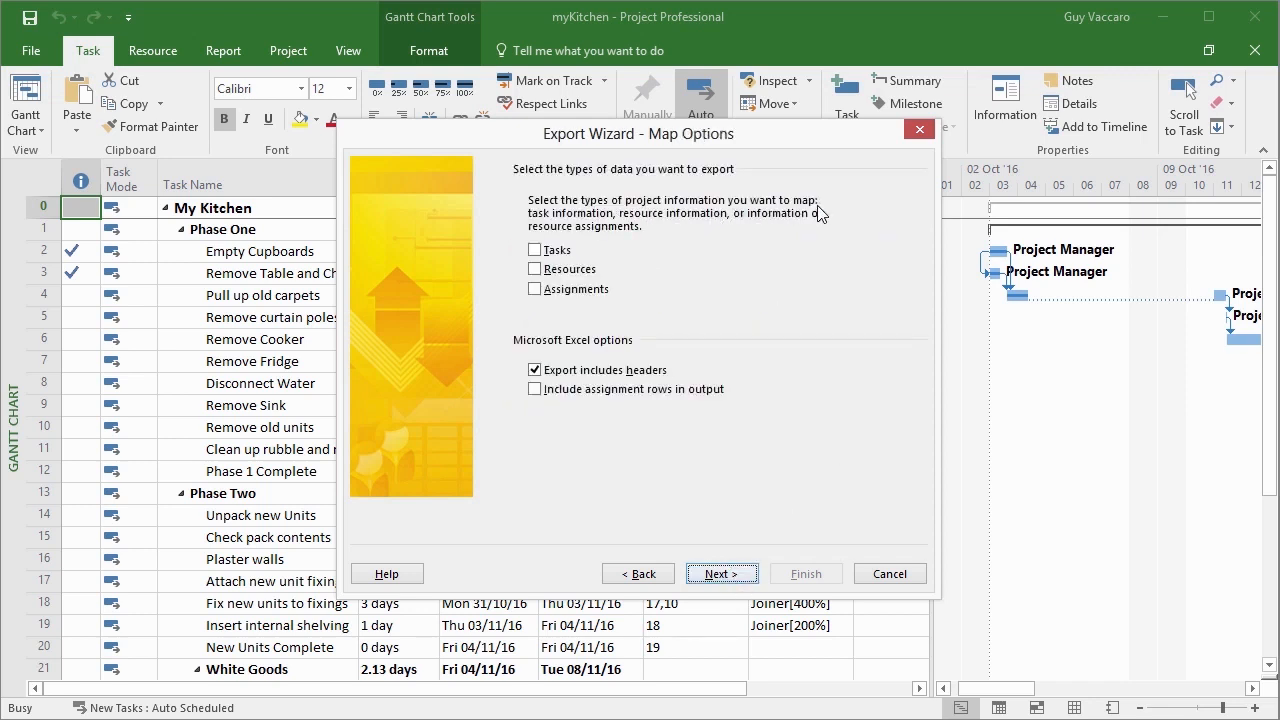
Include tasks, resources, assignments, headers and assignment rows in the export, and agree to keep the assignment rows.
{"action": "left_click", "coordinate": [535, 250]}
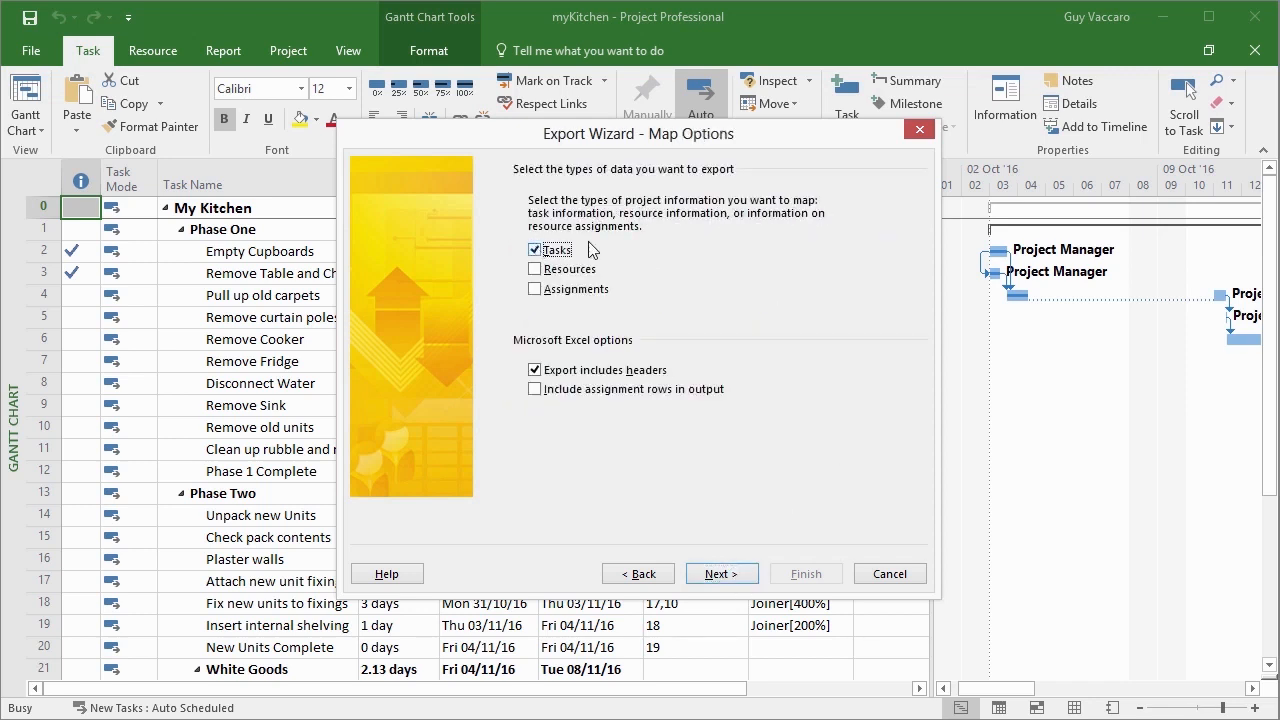
{"action": "left_click", "coordinate": [534, 270]}
{"action": "left_click", "coordinate": [535, 290]}
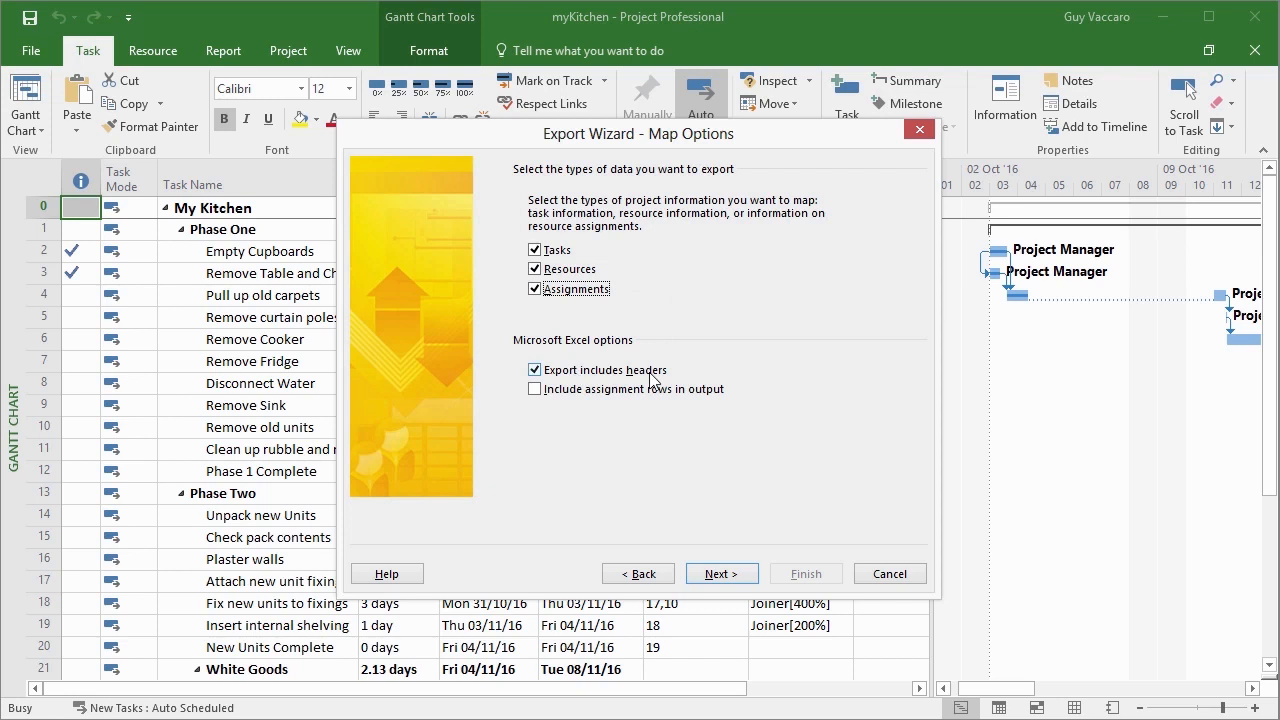
{"action": "left_click", "coordinate": [534, 391]}
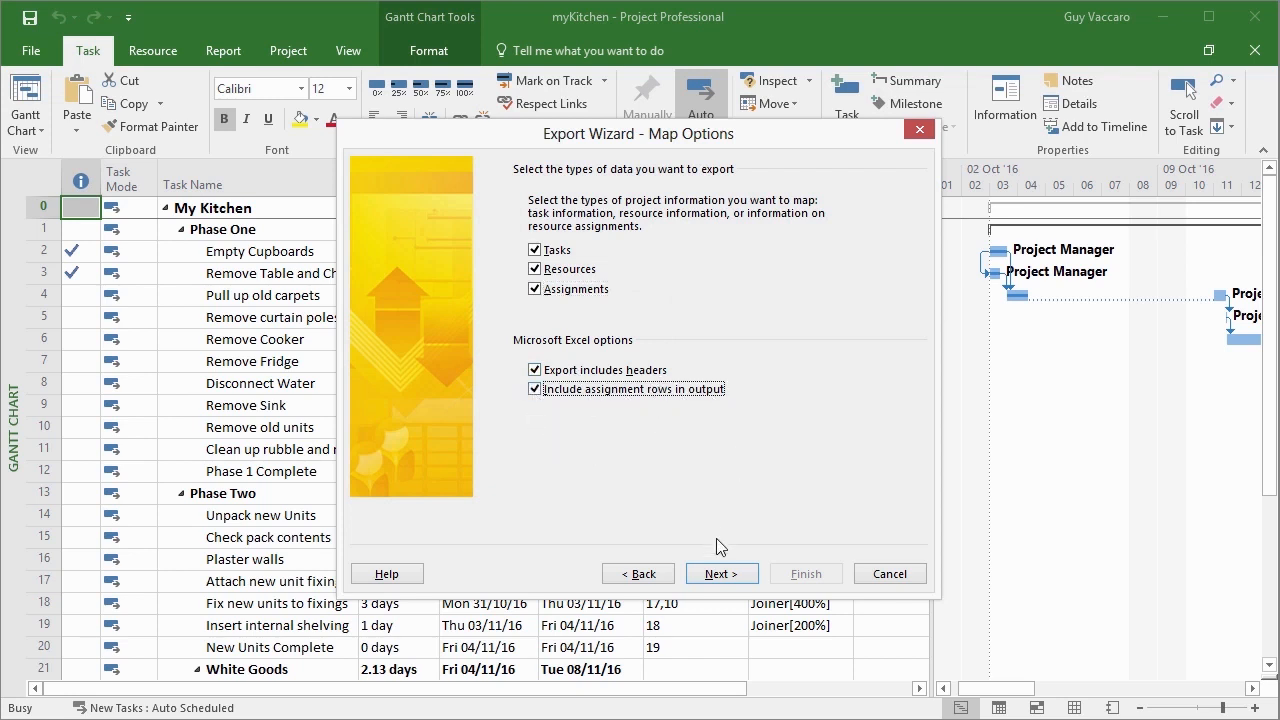
{"action": "left_click", "coordinate": [731, 576]}
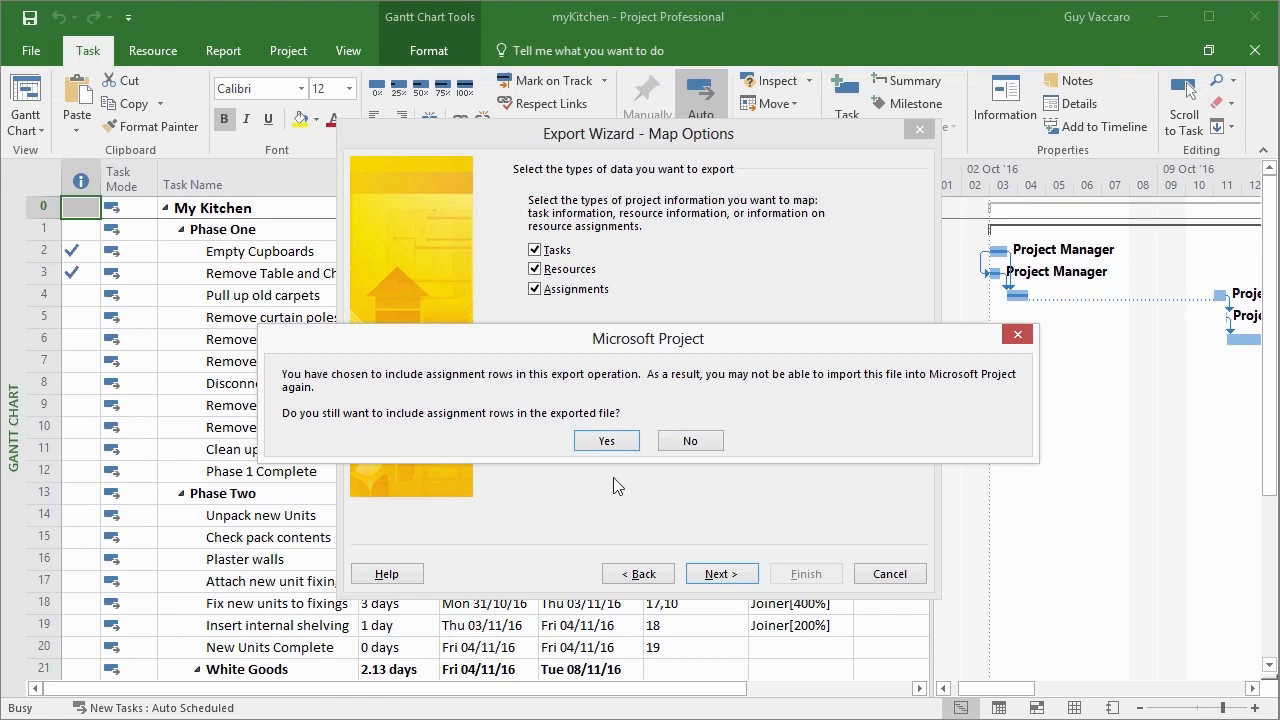
{"action": "left_click", "coordinate": [612, 444]}
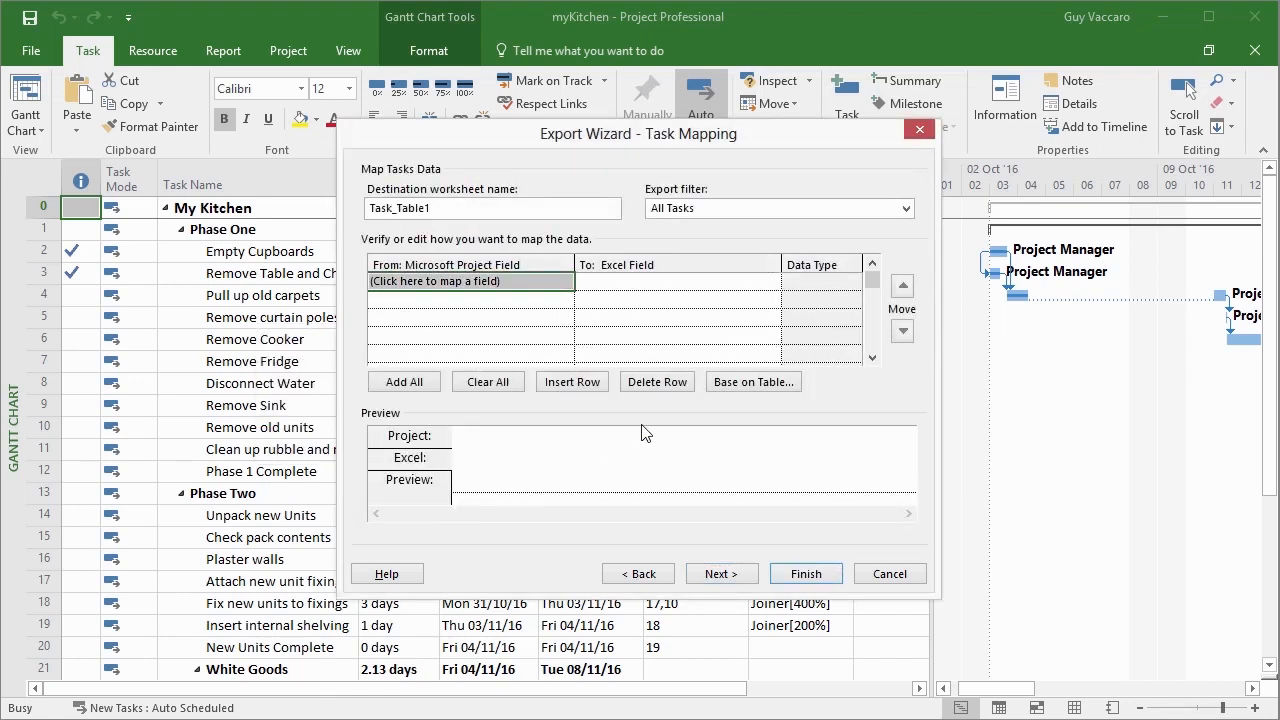
Add all available project fields to the task mapping and look through the mapped fields.
{"action": "left_click", "coordinate": [513, 281]}
{"action": "left_click", "coordinate": [565, 283]}
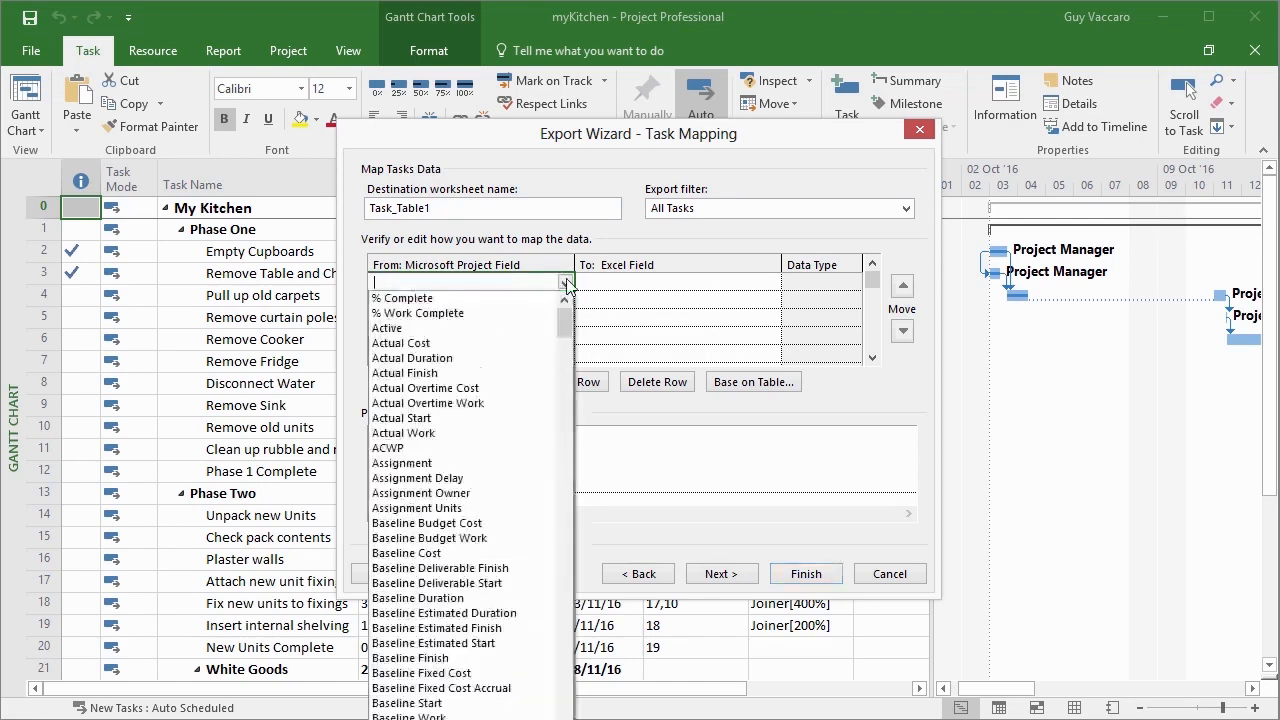
{"action": "left_click_drag", "start_coordinate": [565, 308], "coordinate": [580, 245]}
{"action": "left_click", "coordinate": [567, 284]}
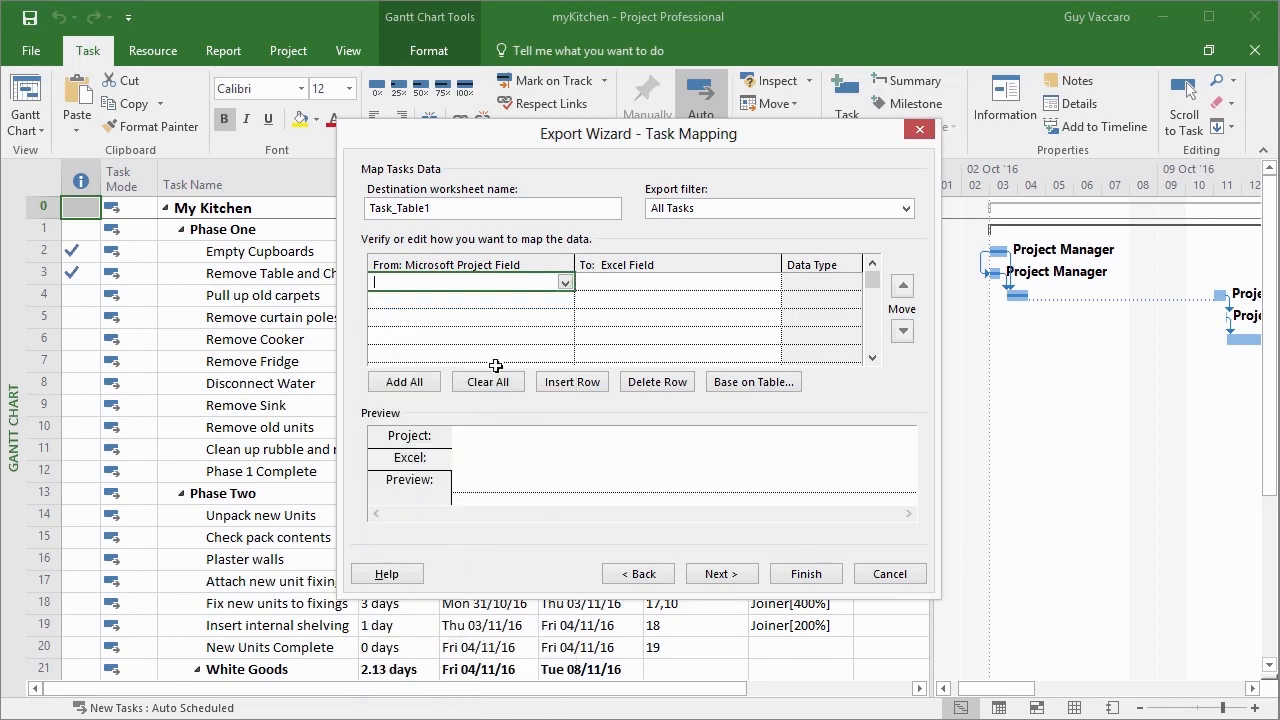
{"action": "left_click", "coordinate": [413, 388]}
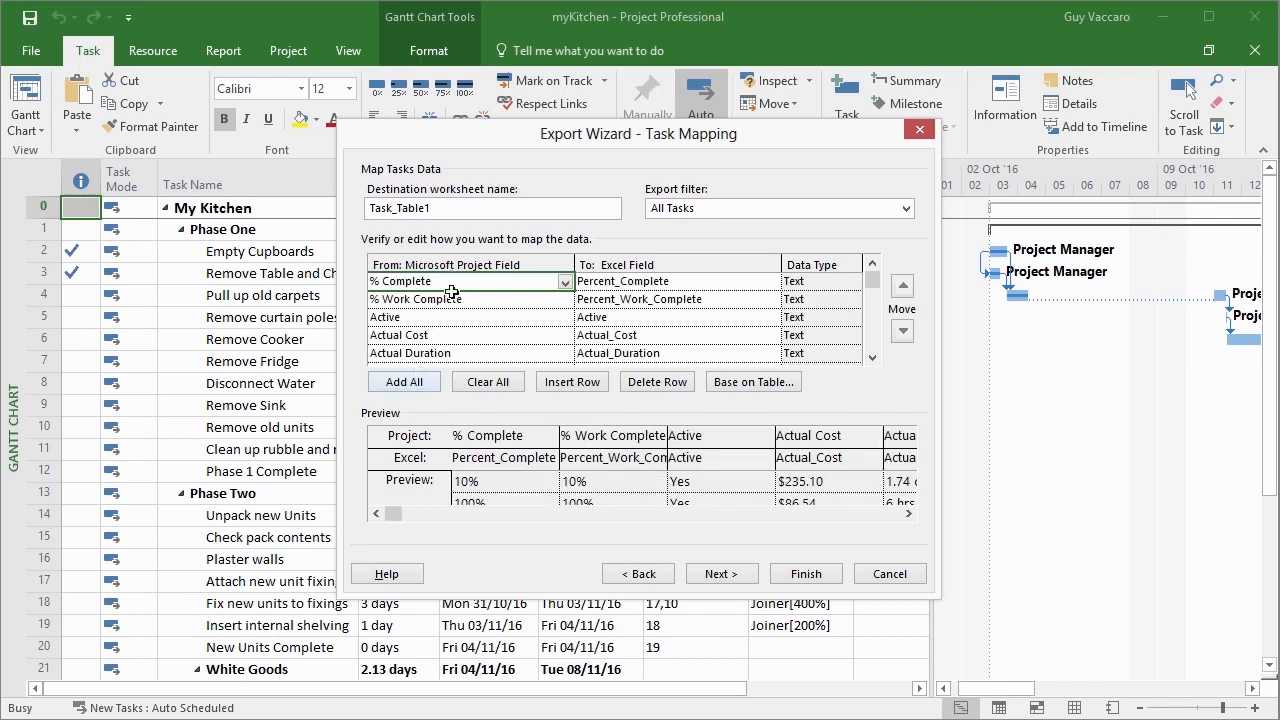
{"action": "left_click", "coordinate": [872, 358]}
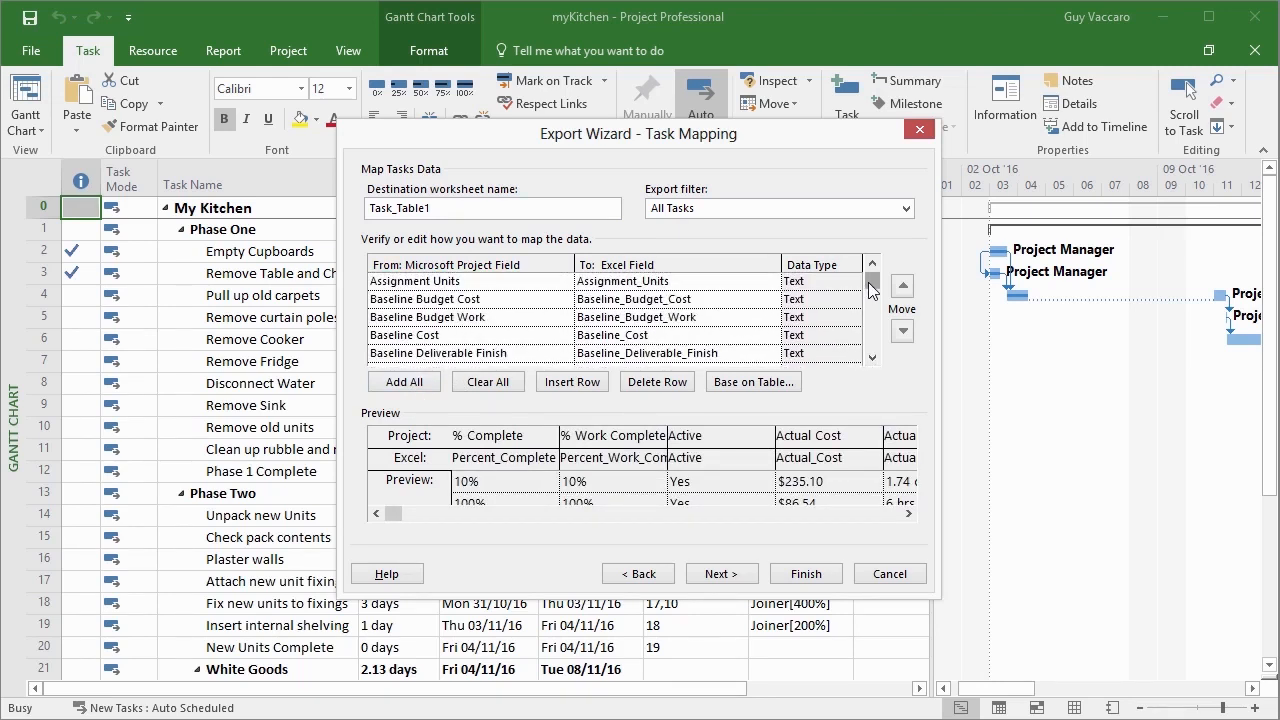
{"action": "left_click_drag", "start_coordinate": [870, 283], "coordinate": [870, 331]}
{"action": "left_click", "coordinate": [869, 338]}
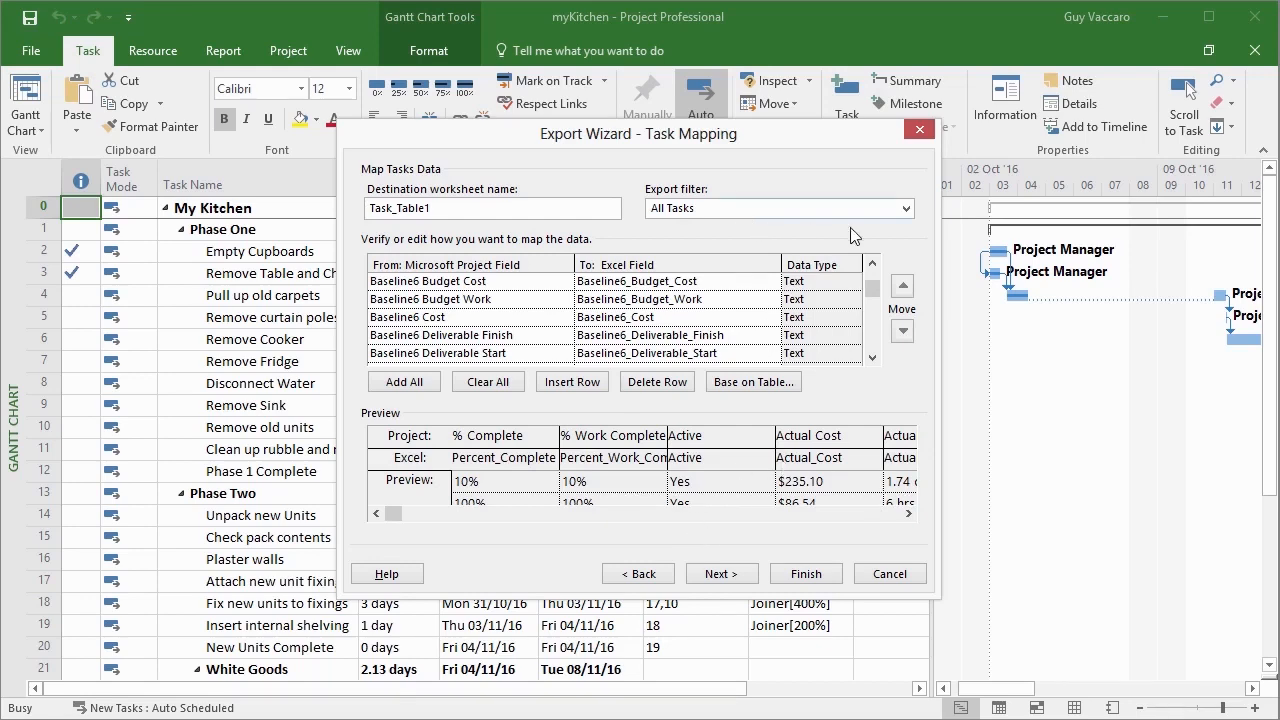
Choose All Tasks as the export filter and try to continue with every task field mapped.
{"action": "left_click", "coordinate": [906, 213]}
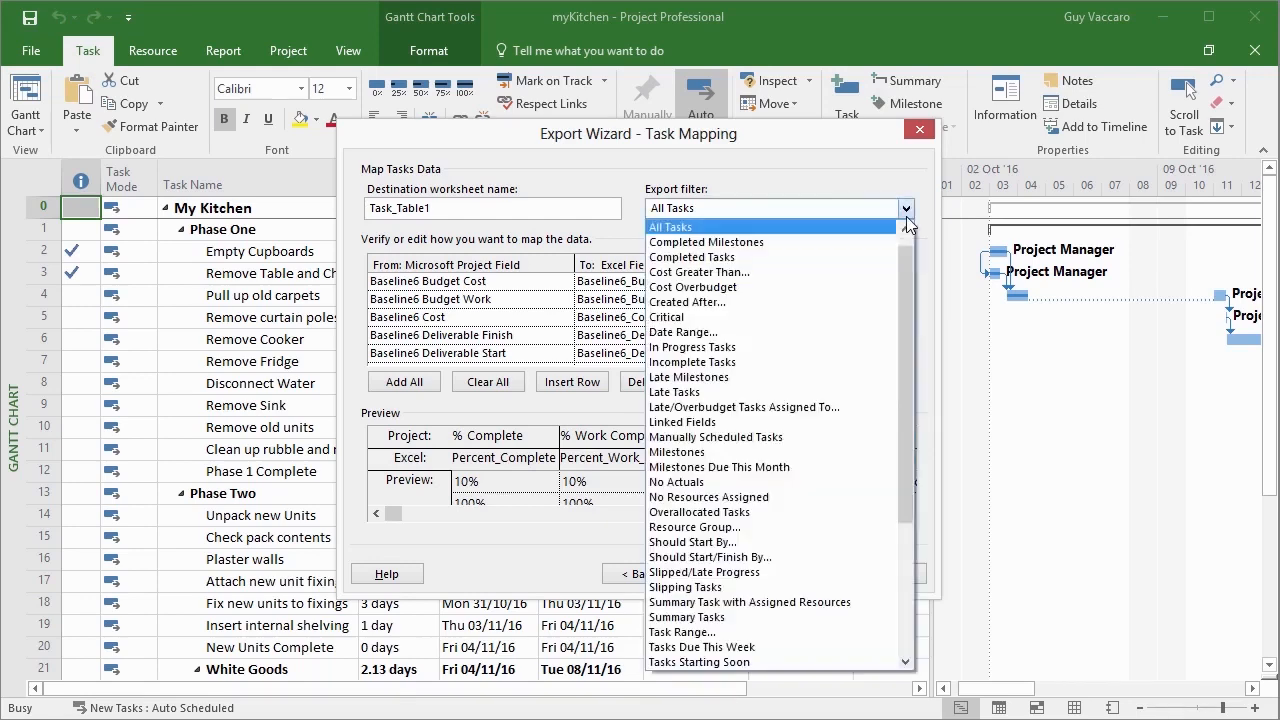
{"action": "left_click", "coordinate": [766, 228]}
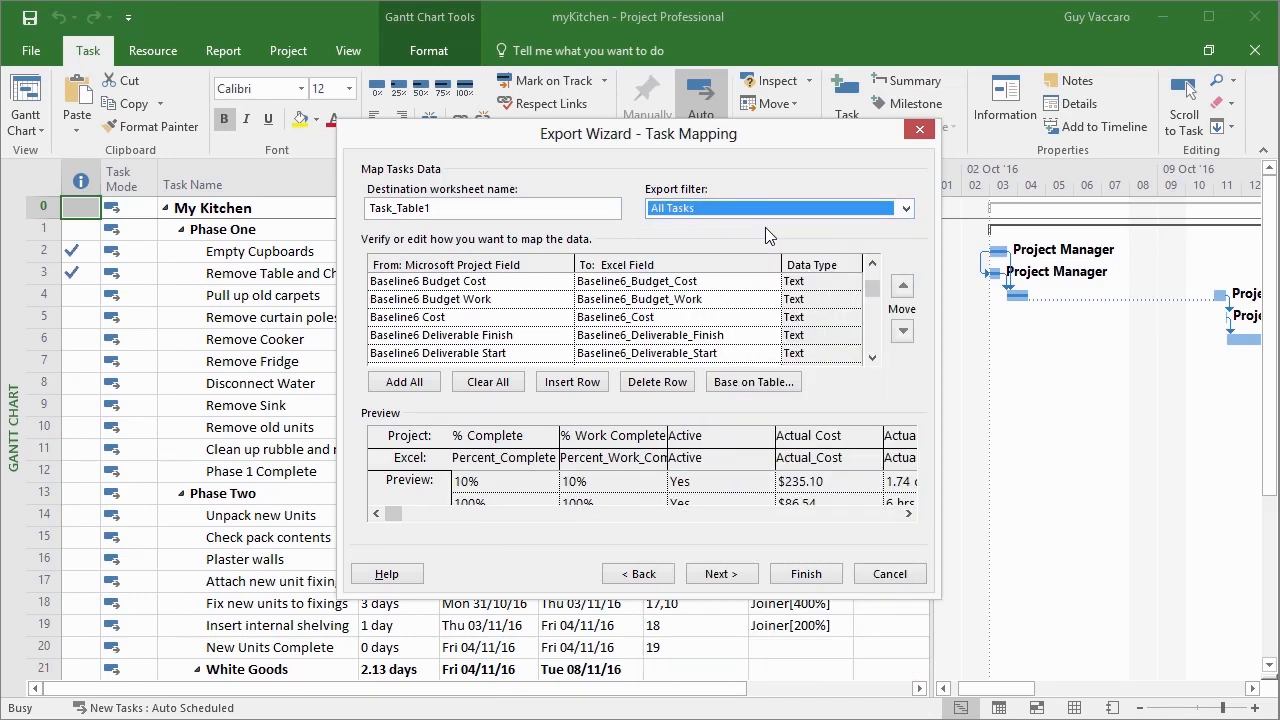
{"action": "left_click", "coordinate": [737, 576]}
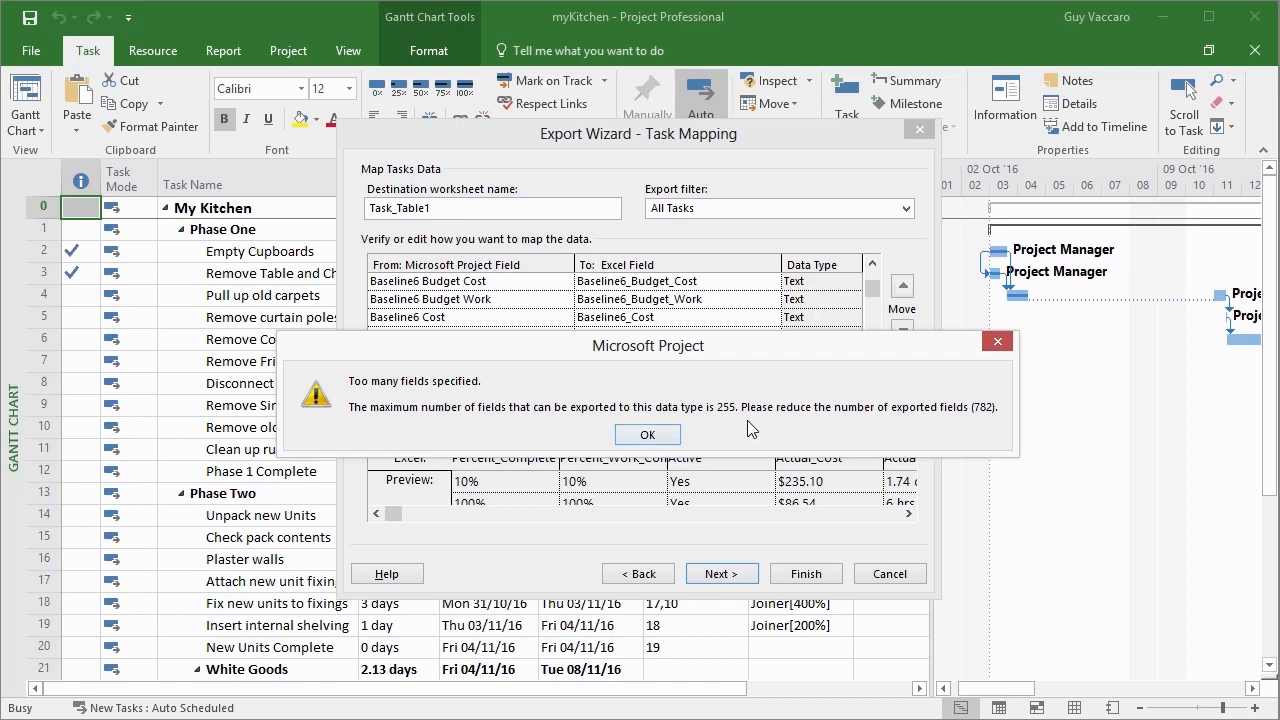
{"action": "left_click", "coordinate": [674, 430]}
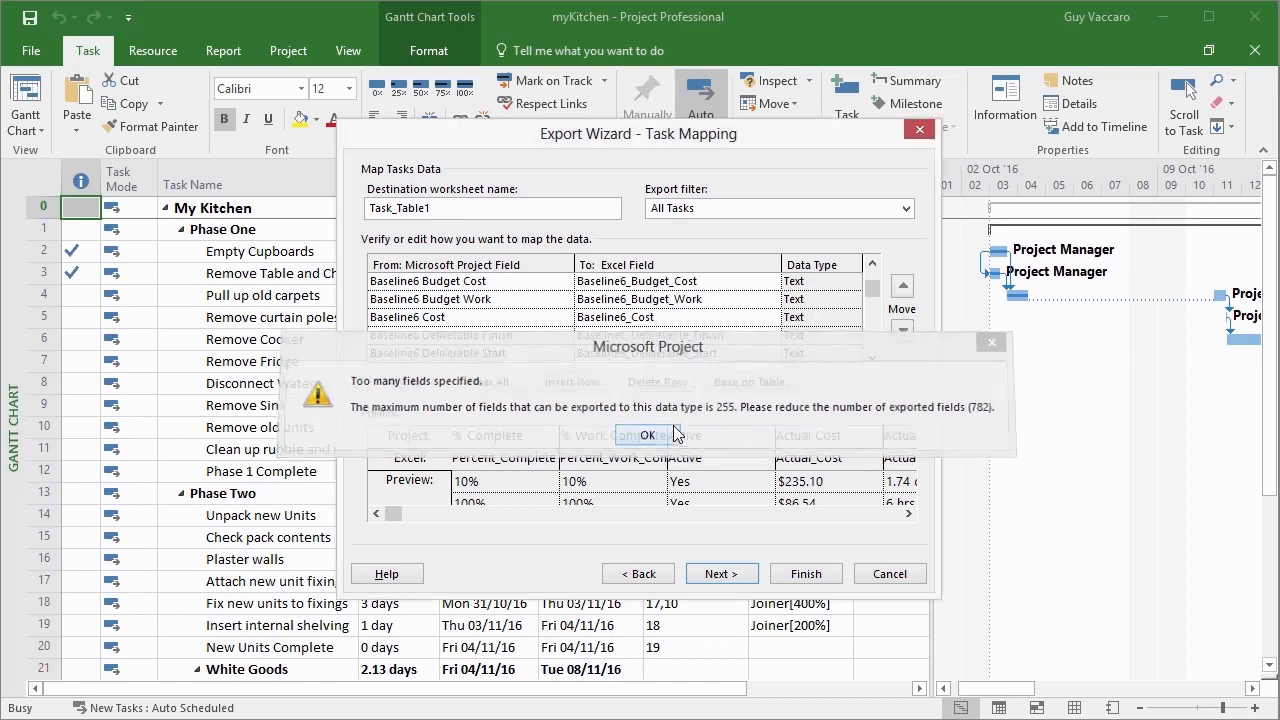
Delete the Assignment row and the rows following it from the task mapping, up to Baseline Start.
{"action": "mouse_move", "coordinate": [872, 288]}
{"action": "left_mouse_down"}
{"action": "mouse_move", "coordinate": [869, 360]}
{"action": "mouse_move", "coordinate": [873, 278]}
{"action": "left_mouse_up"}
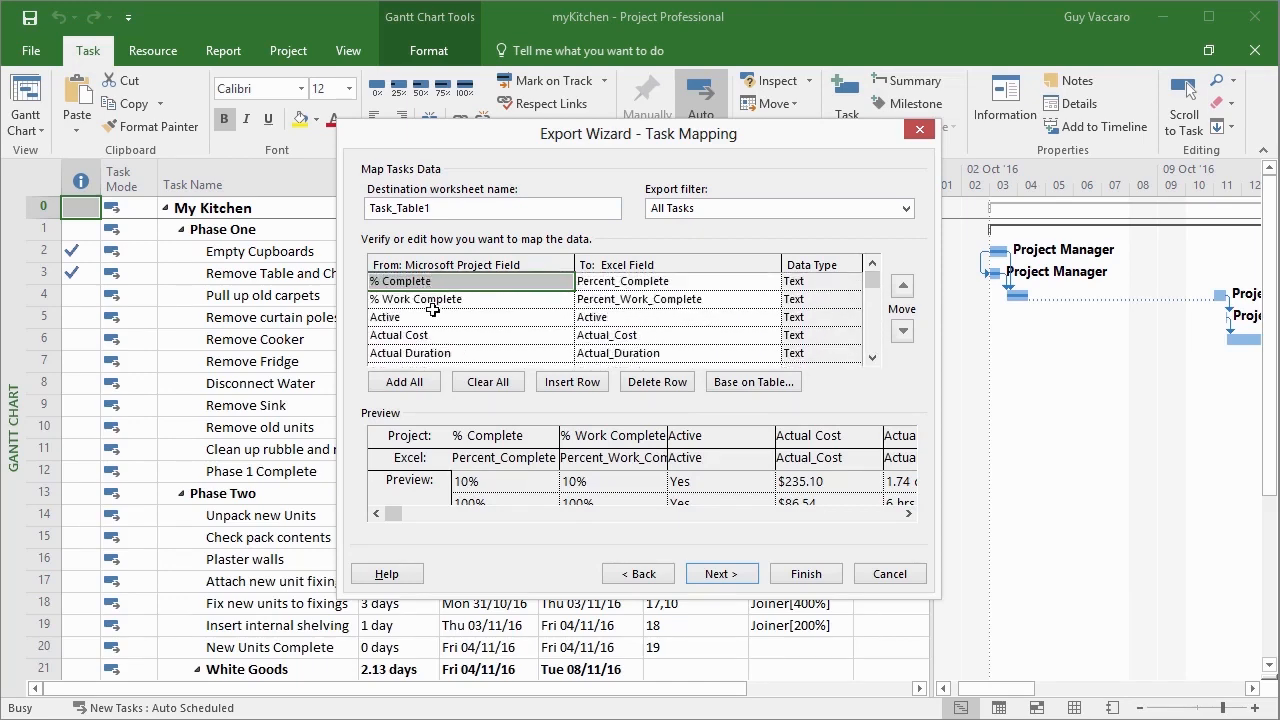
{"action": "left_click", "coordinate": [873, 359]}
{"action": "left_click", "coordinate": [873, 359]}
{"action": "left_click", "coordinate": [873, 359]}
{"action": "left_click", "coordinate": [873, 359]}
{"action": "left_click", "coordinate": [471, 317]}
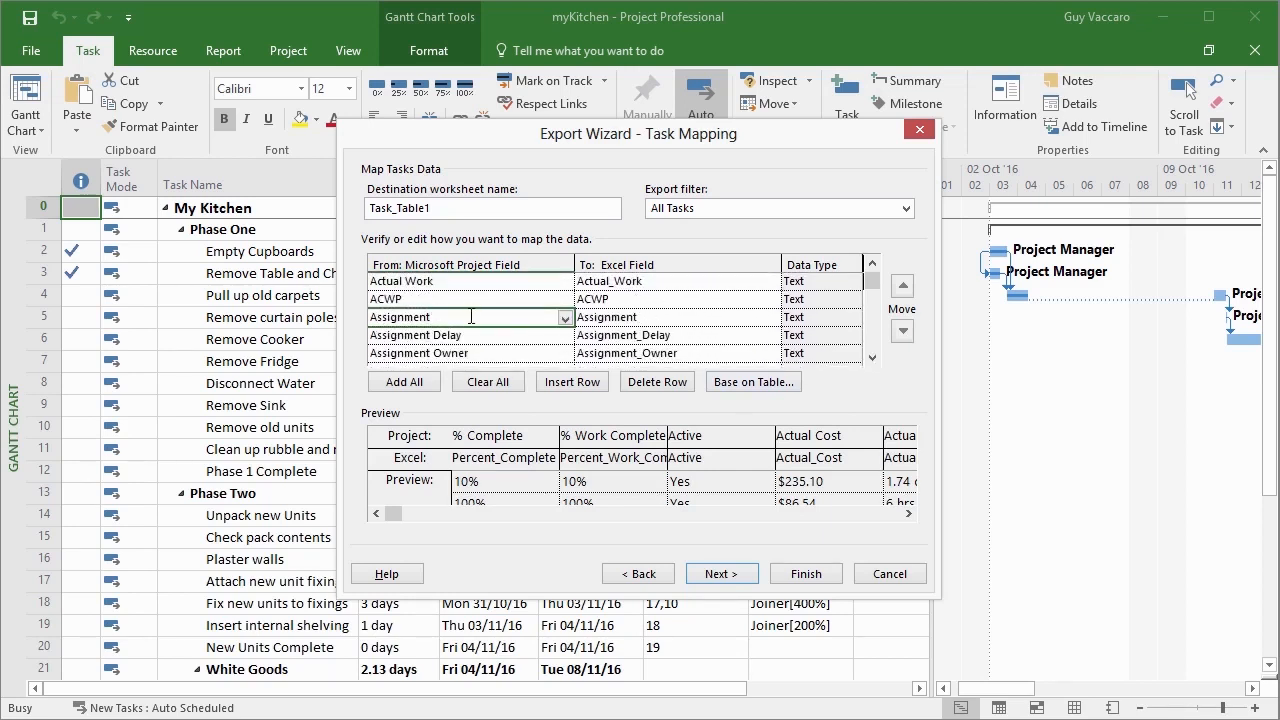
{"action": "left_click", "coordinate": [649, 388]}
{"action": "left_click", "coordinate": [649, 388]}
{"action": "left_click", "coordinate": [649, 388]}
{"action": "left_click", "coordinate": [649, 388]}
{"action": "left_click", "coordinate": [649, 388]}
{"action": "left_click", "coordinate": [649, 388]}
{"action": "left_click", "coordinate": [649, 388]}
{"action": "left_click", "coordinate": [649, 388]}
{"action": "left_click", "coordinate": [655, 390]}
{"action": "left_click", "coordinate": [657, 388]}
{"action": "left_click", "coordinate": [657, 388]}
{"action": "left_click", "coordinate": [657, 388]}
{"action": "left_click", "coordinate": [657, 388]}
{"action": "left_click", "coordinate": [657, 388]}
{"action": "left_click", "coordinate": [657, 388]}
Delete the run of baseline field rows below Baseline Start, and clear the whole task field mapping.
{"action": "left_click", "coordinate": [508, 341]}
{"action": "left_click", "coordinate": [673, 384]}
{"action": "left_click", "coordinate": [673, 384]}
{"action": "left_click", "coordinate": [673, 384]}
{"action": "left_click", "coordinate": [673, 384]}
{"action": "left_click", "coordinate": [673, 384]}
{"action": "left_click", "coordinate": [671, 384]}
{"action": "left_click", "coordinate": [671, 384]}
{"action": "left_click", "coordinate": [671, 384]}
{"action": "left_click", "coordinate": [671, 384]}
{"action": "left_click", "coordinate": [671, 384]}
{"action": "left_click", "coordinate": [671, 384]}
{"action": "left_click", "coordinate": [671, 384]}
{"action": "left_click", "coordinate": [671, 384]}
{"action": "left_click", "coordinate": [671, 384]}
{"action": "left_click", "coordinate": [671, 384]}
{"action": "left_click", "coordinate": [671, 384]}
{"action": "left_click", "coordinate": [671, 384]}
{"action": "left_click", "coordinate": [671, 384]}
{"action": "left_click", "coordinate": [671, 384]}
{"action": "left_click", "coordinate": [671, 383]}
{"action": "left_click", "coordinate": [671, 383]}
{"action": "left_click", "coordinate": [671, 383]}
{"action": "left_click", "coordinate": [671, 383]}
{"action": "left_click", "coordinate": [671, 383]}
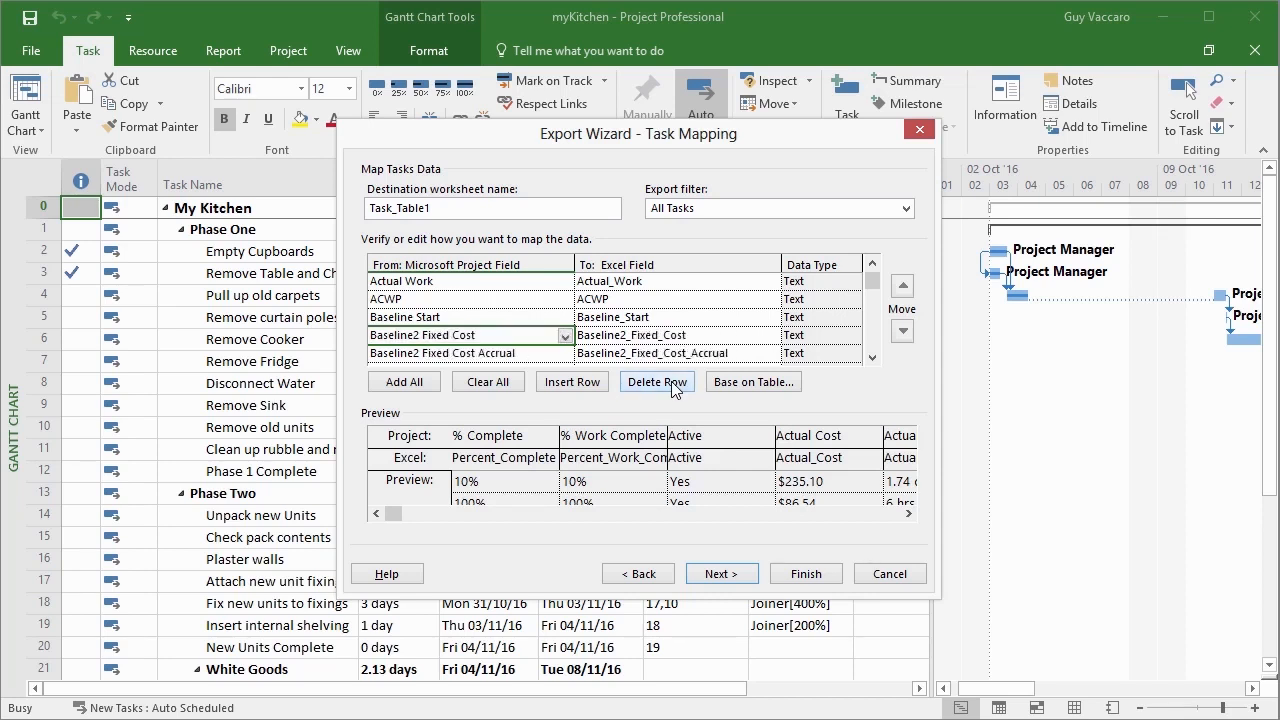
{"action": "left_click", "coordinate": [671, 383]}
{"action": "left_click", "coordinate": [671, 383]}
{"action": "left_click", "coordinate": [671, 383]}
{"action": "left_click", "coordinate": [671, 382]}
{"action": "left_click", "coordinate": [671, 382]}
{"action": "left_click", "coordinate": [671, 382]}
{"action": "left_click", "coordinate": [671, 382]}
{"action": "left_click", "coordinate": [671, 382]}
{"action": "left_click", "coordinate": [671, 382]}
{"action": "left_click", "coordinate": [671, 382]}
{"action": "left_click", "coordinate": [671, 382]}
{"action": "left_click", "coordinate": [671, 381]}
{"action": "left_click", "coordinate": [671, 381]}
{"action": "left_click", "coordinate": [671, 381]}
{"action": "left_click", "coordinate": [671, 381]}
{"action": "left_click", "coordinate": [671, 381]}
{"action": "left_click", "coordinate": [671, 381]}
{"action": "left_click", "coordinate": [671, 381]}
{"action": "left_click", "coordinate": [671, 381]}
{"action": "left_click", "coordinate": [671, 381]}
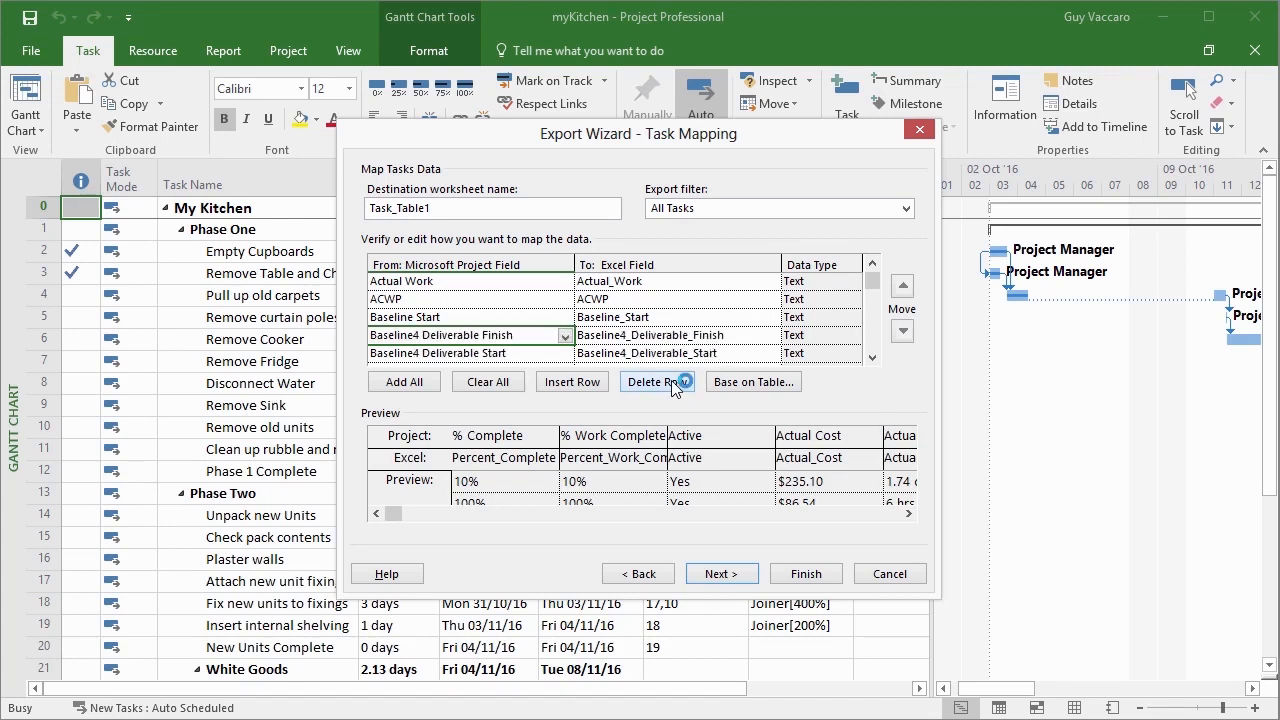
{"action": "left_click", "coordinate": [515, 387]}
Map the % Complete and % Work Complete fields in the first two rows of the task mapping.
{"action": "left_click", "coordinate": [513, 283]}
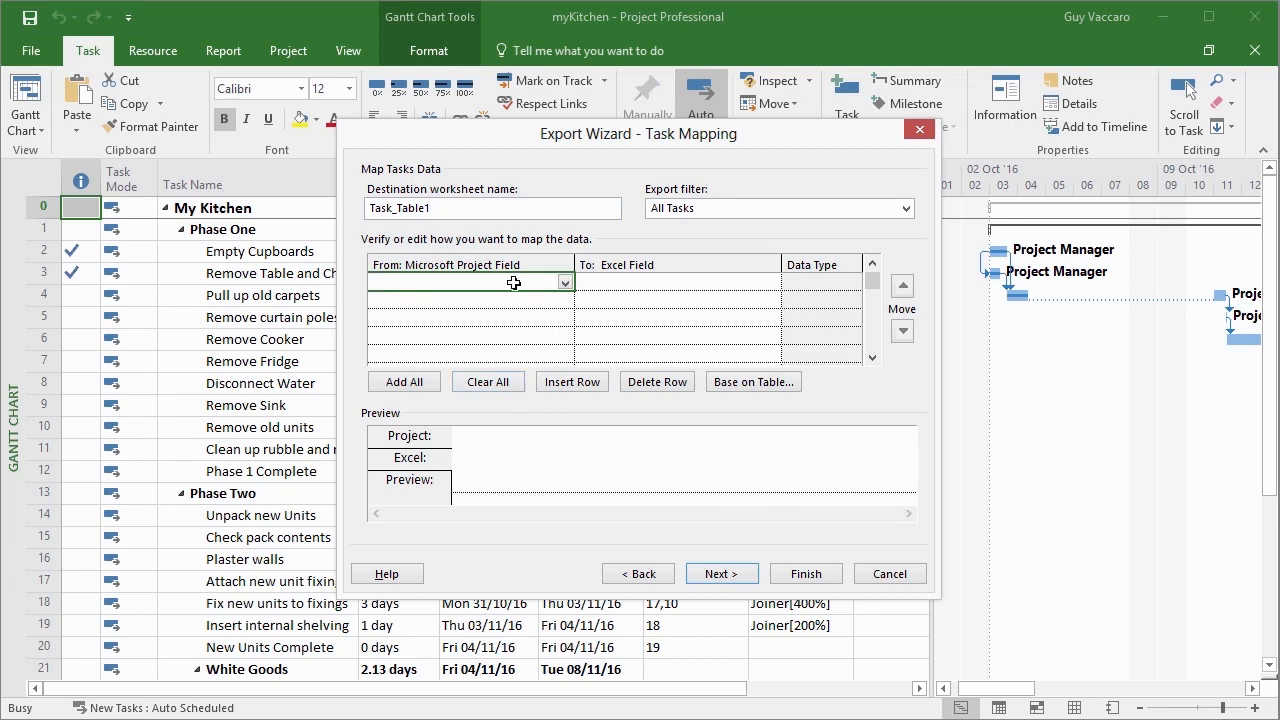
{"action": "left_click", "coordinate": [566, 284]}
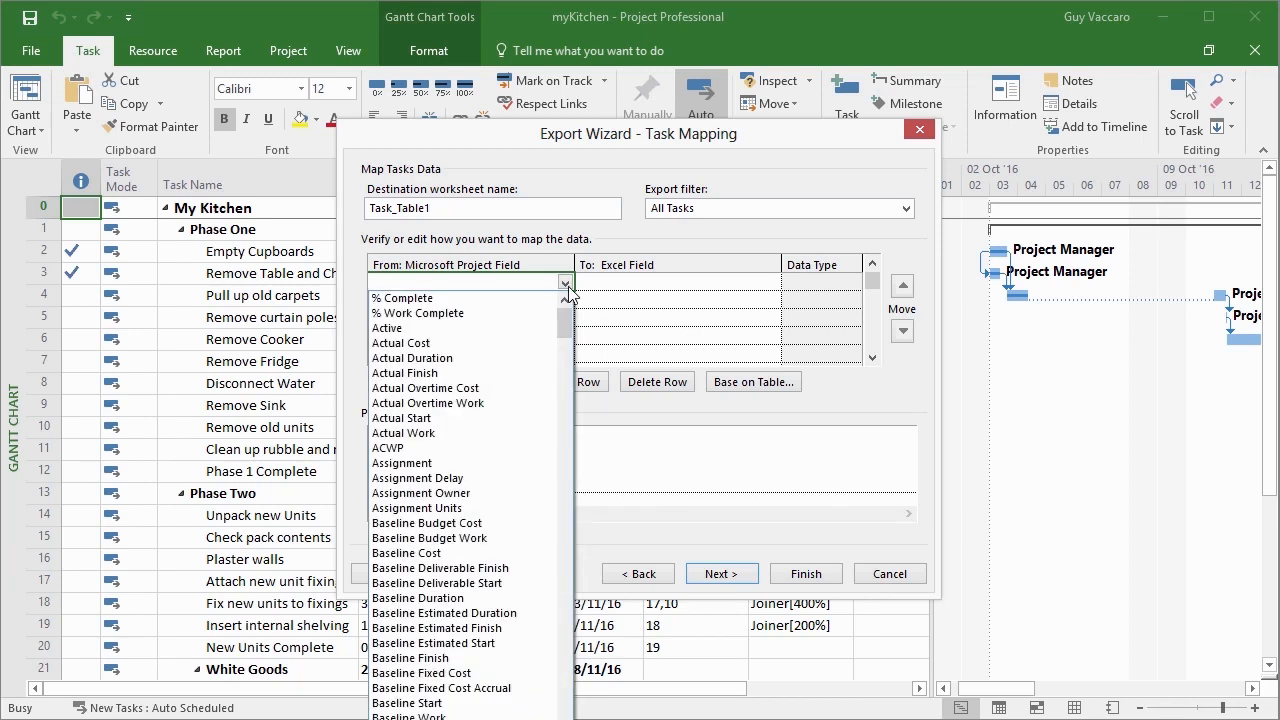
{"action": "left_click", "coordinate": [550, 298]}
{"action": "left_click", "coordinate": [564, 302]}
{"action": "left_click", "coordinate": [564, 302]}
{"action": "left_click", "coordinate": [552, 311]}
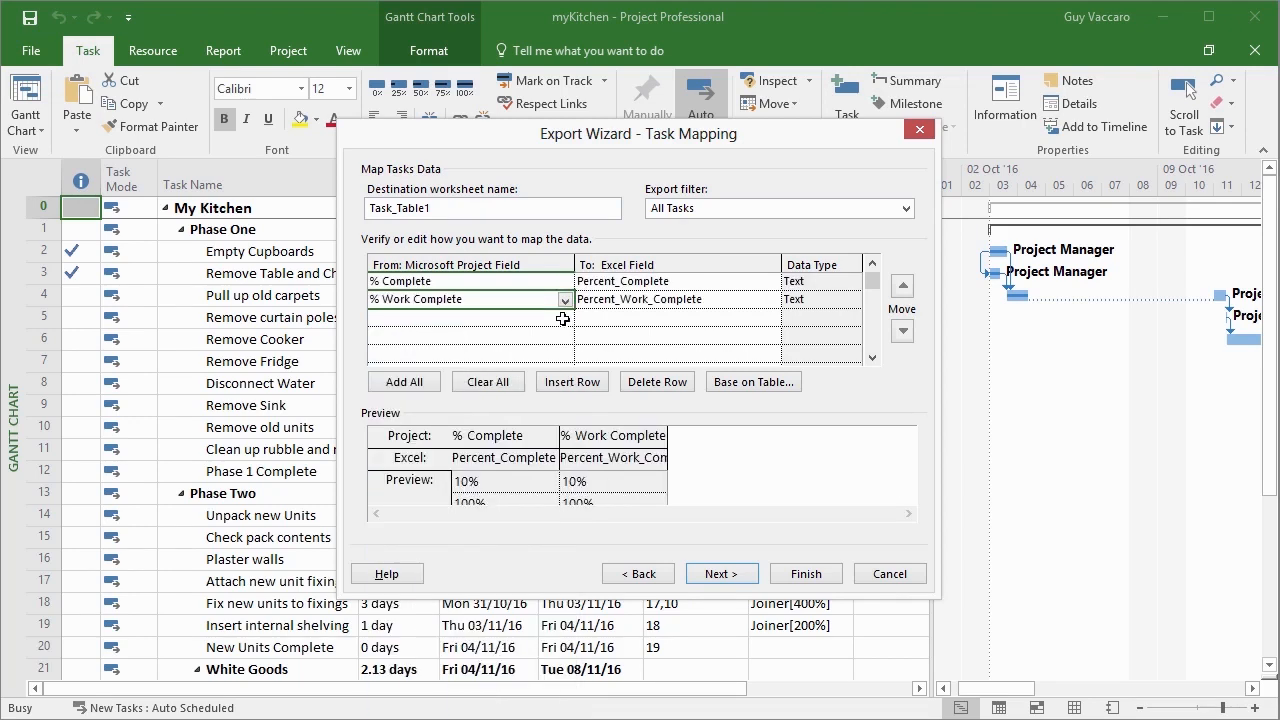
Map the Name and Duration fields in the third and fourth rows of the task mapping.
{"action": "left_click", "coordinate": [565, 320]}
{"action": "scroll", "coordinate": [566, 336], "scroll_direction": "down", "scroll_amount": 15}
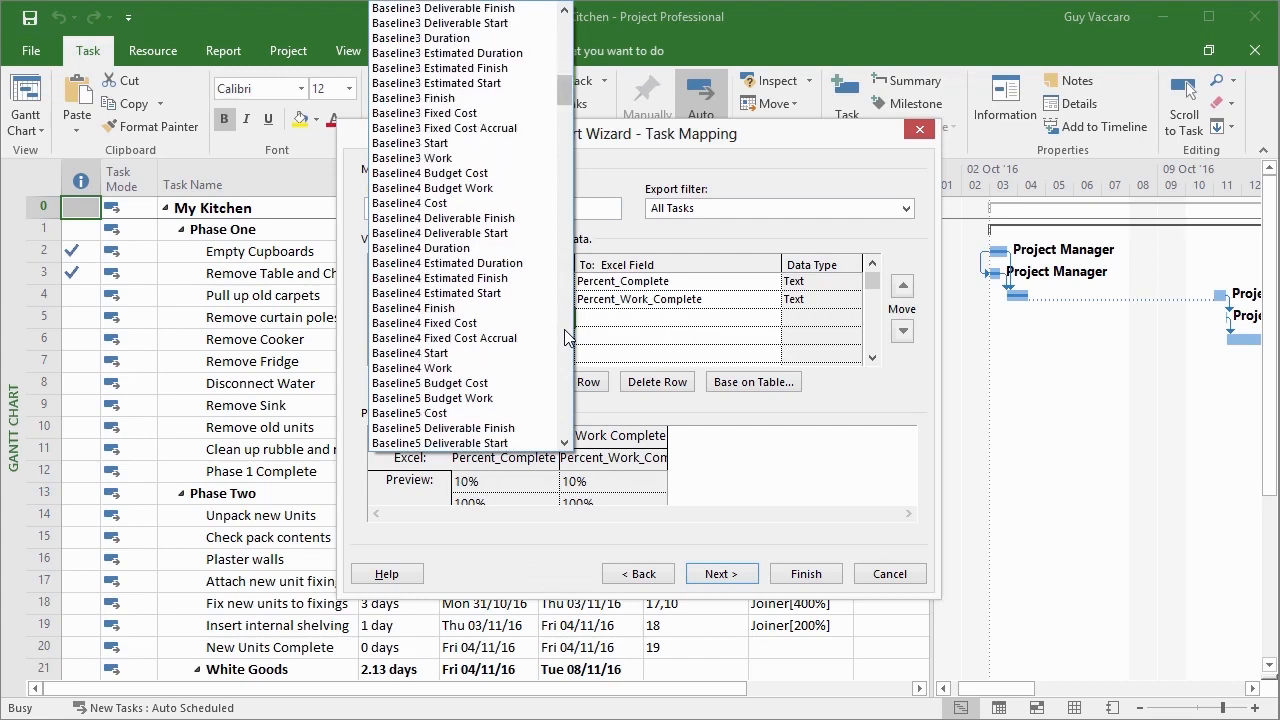
{"action": "scroll", "coordinate": [566, 336], "scroll_direction": "down", "scroll_amount": 20}
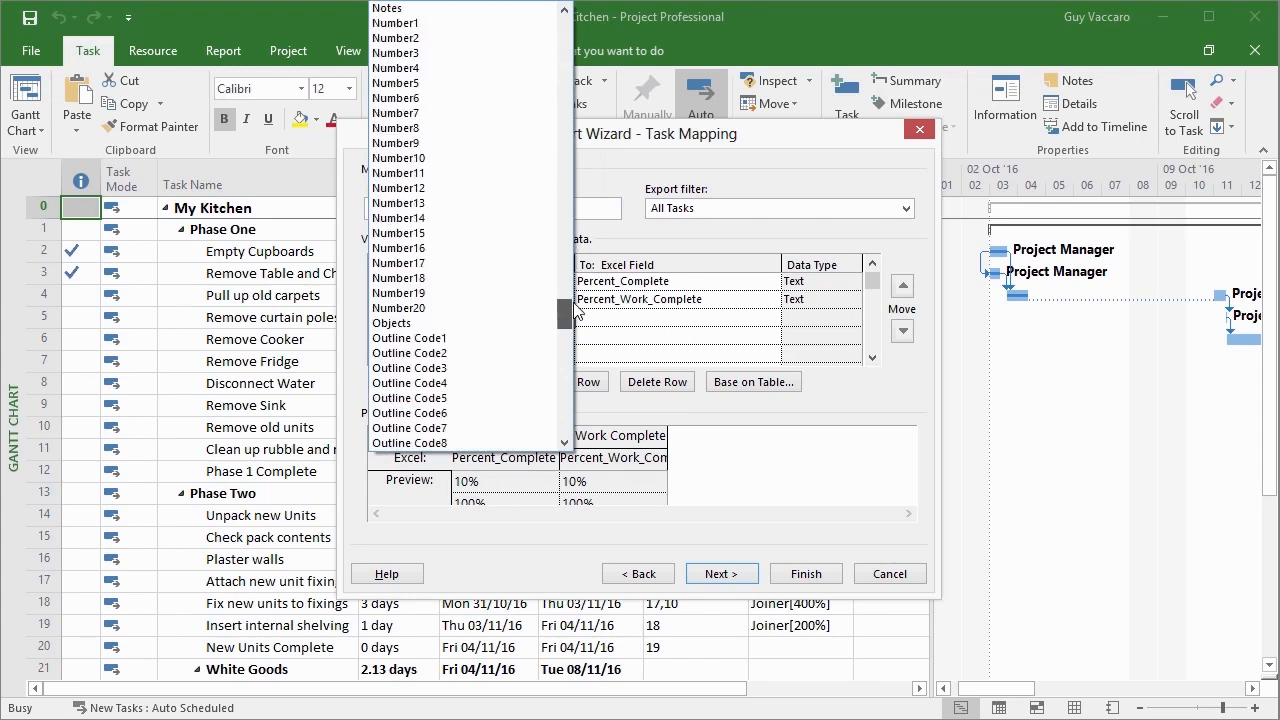
{"action": "left_click", "coordinate": [452, 234]}
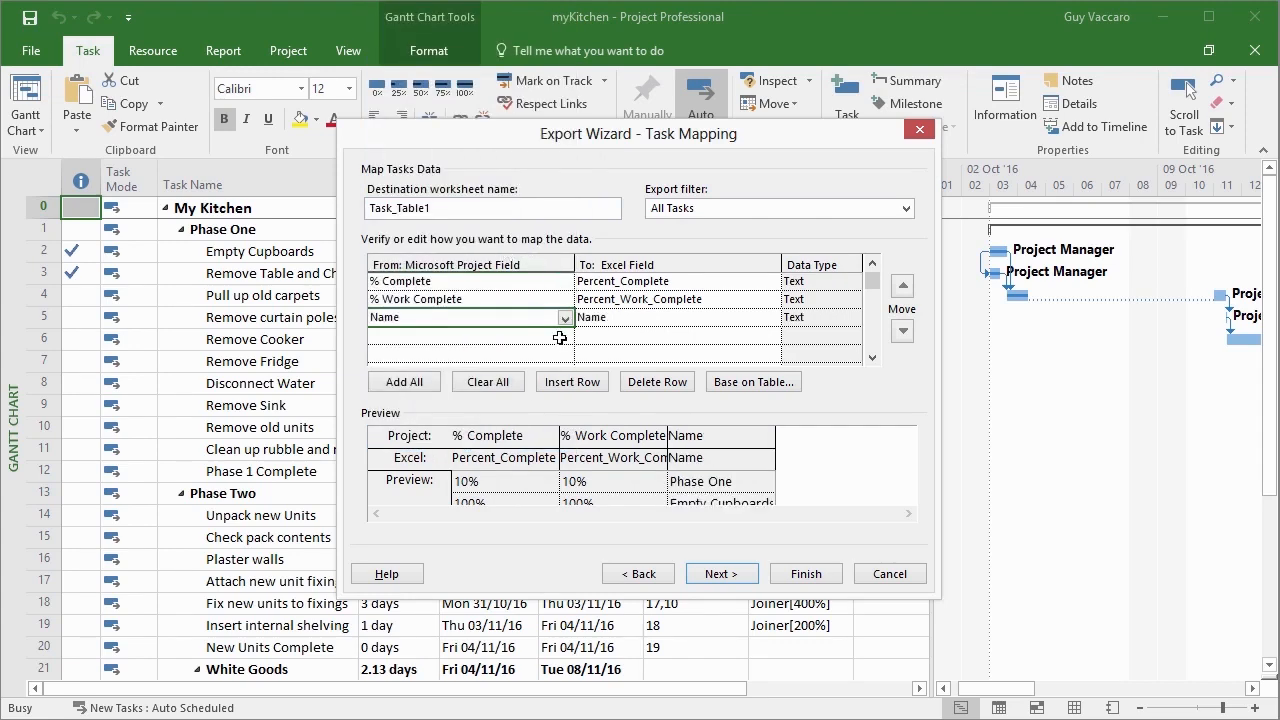
{"action": "left_click", "coordinate": [565, 337]}
{"action": "scroll", "coordinate": [566, 343], "scroll_direction": "down", "scroll_amount": 15}
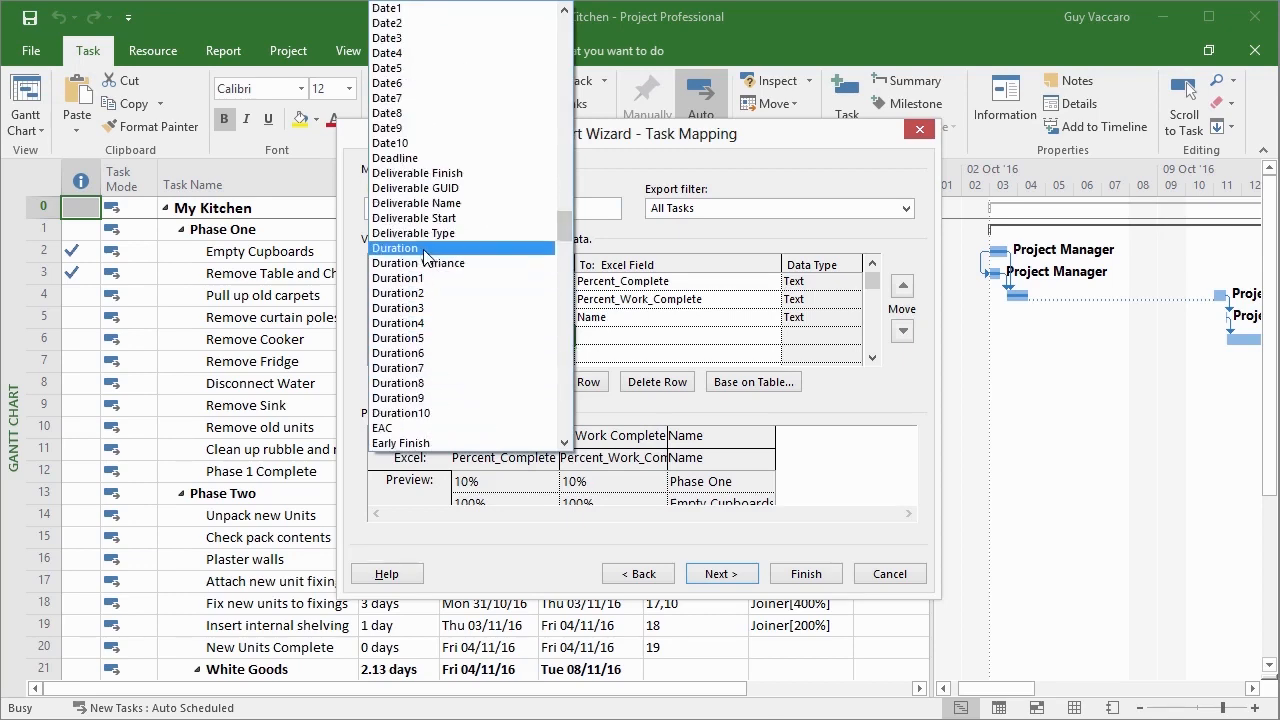
{"action": "left_click", "coordinate": [423, 250]}
Map the Cost field in the fifth row of the task mapping and continue to the resource mapping.
{"action": "left_click", "coordinate": [564, 355]}
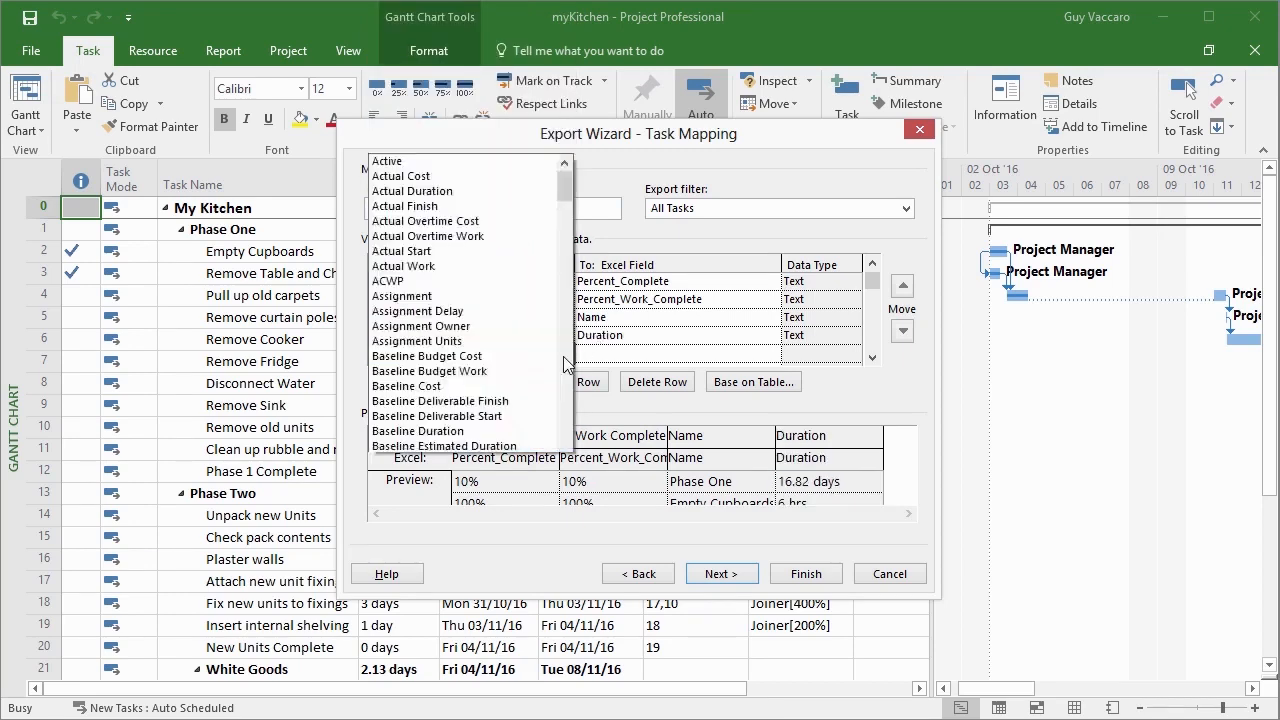
{"action": "key", "text": "c"}
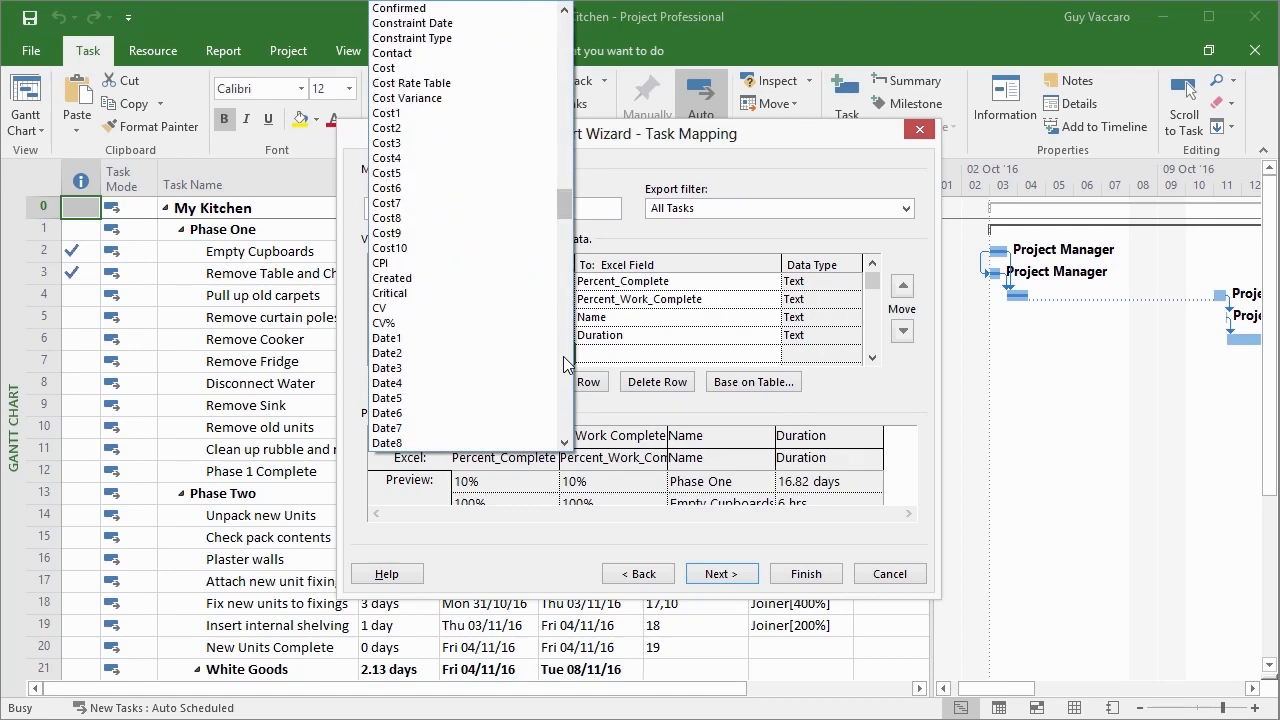
{"action": "left_click", "coordinate": [402, 70]}
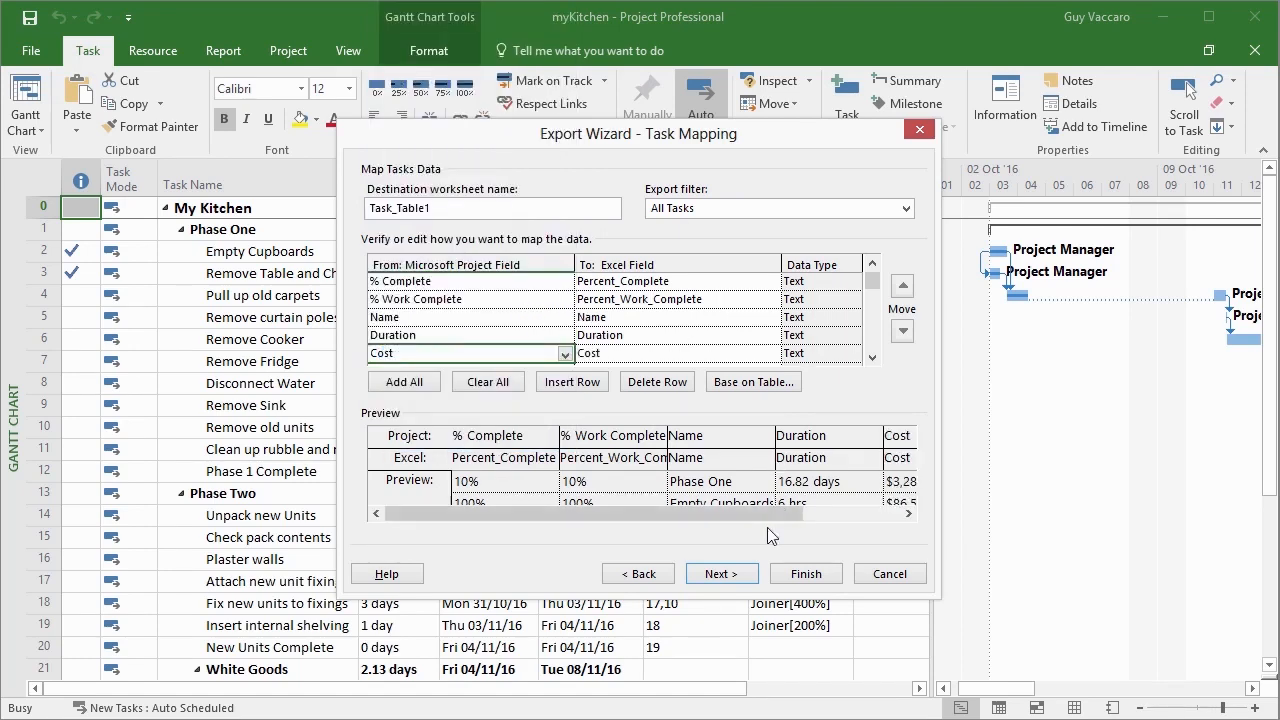
{"action": "left_click", "coordinate": [740, 574]}
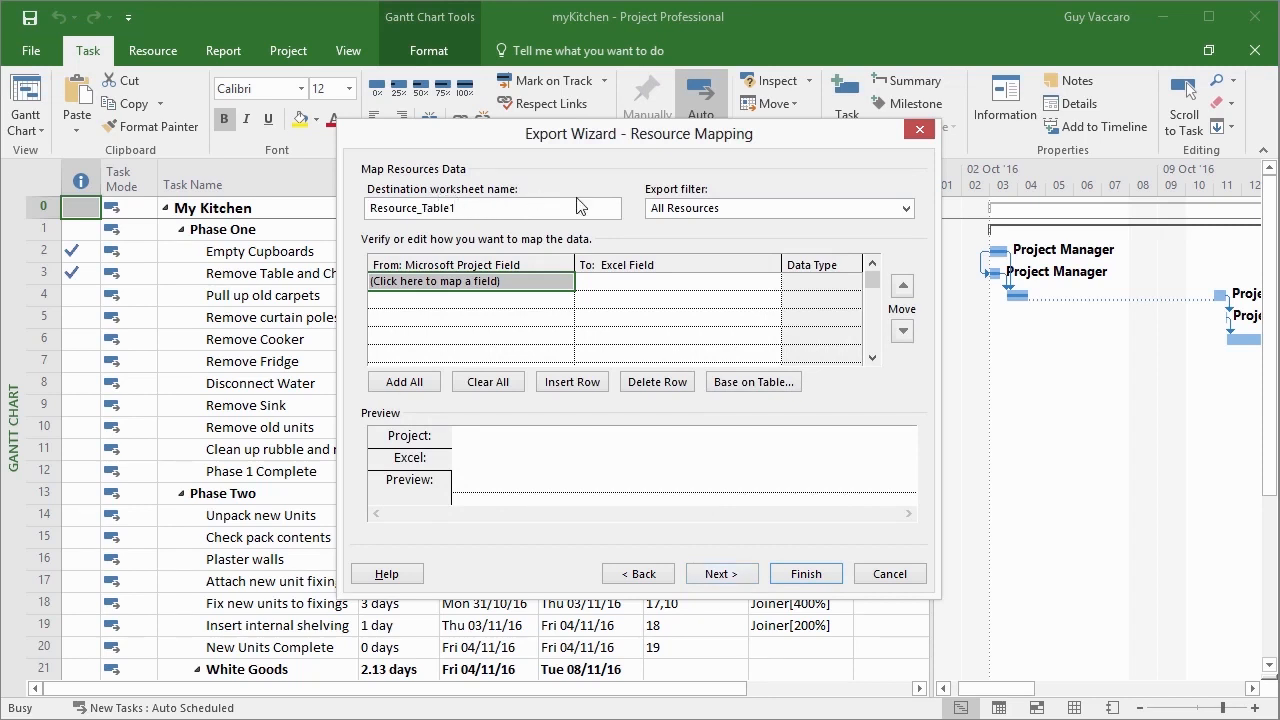
Map the Name and Cost fields in the resource mapping and continue to the assignment mapping.
{"action": "left_click", "coordinate": [560, 283]}
{"action": "left_click", "coordinate": [564, 284]}
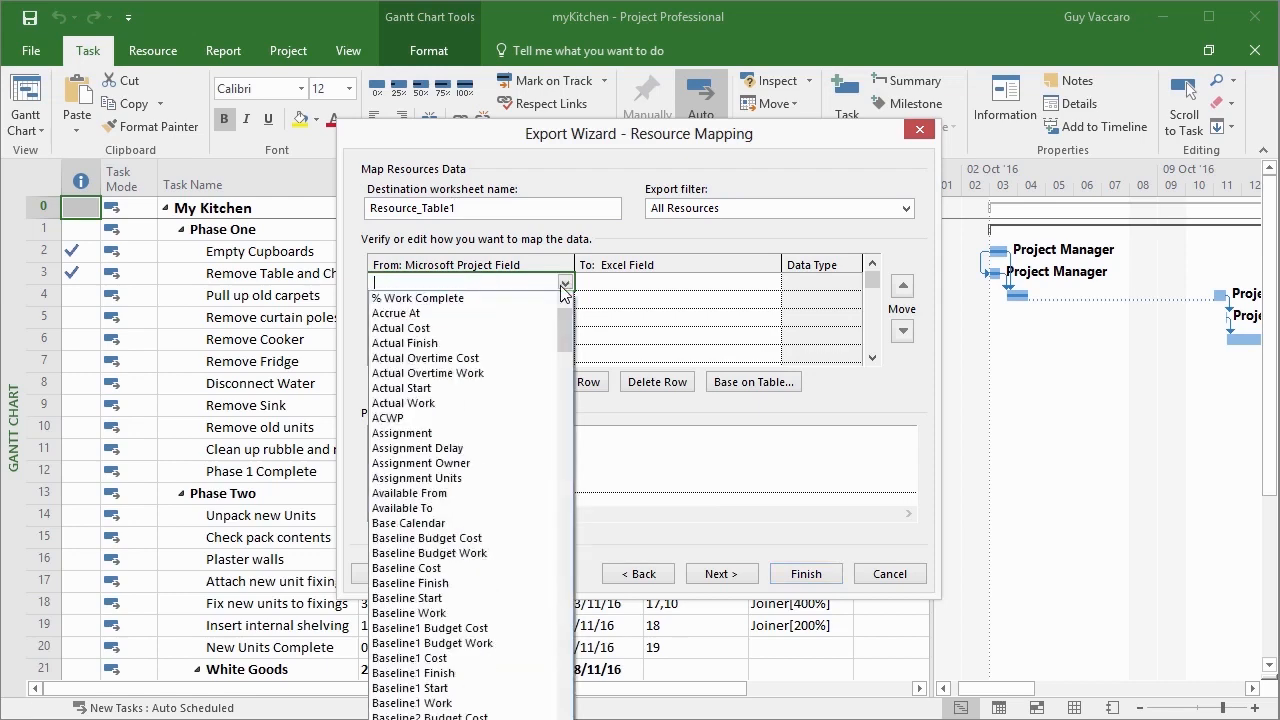
{"action": "type", "text": "Name"}
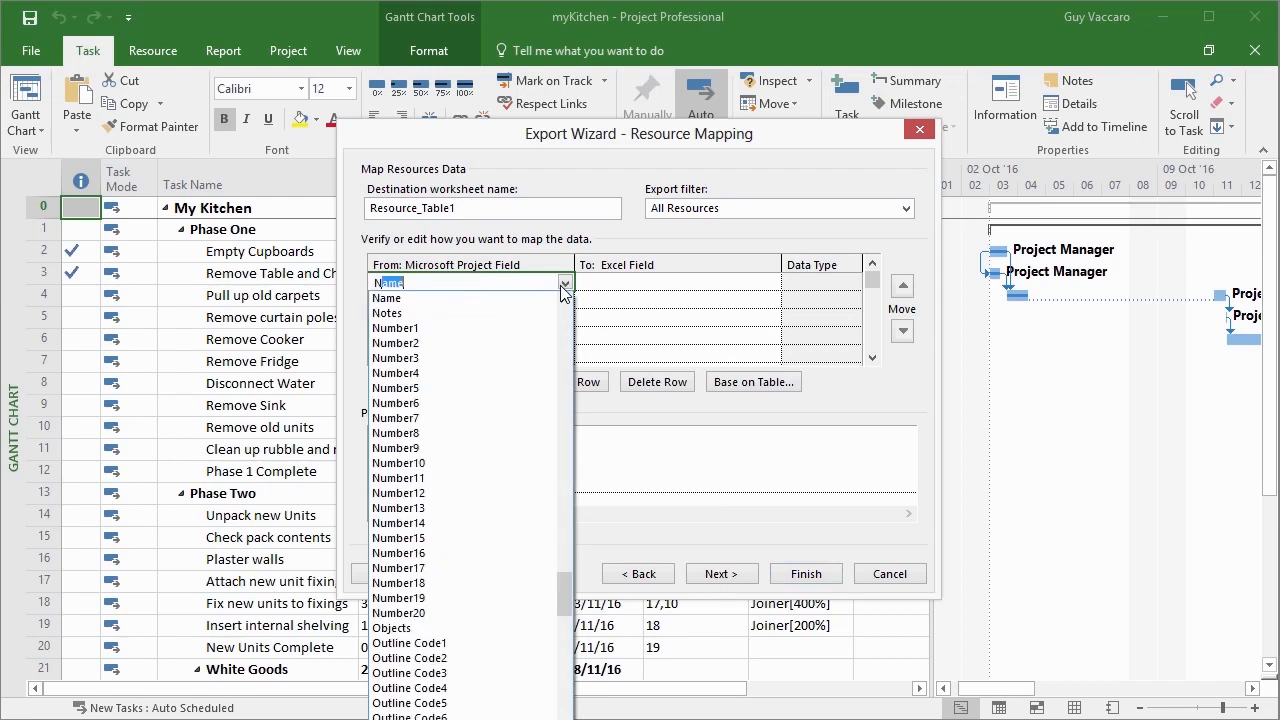
{"action": "key", "text": "Return"}
{"action": "left_click", "coordinate": [565, 302]}
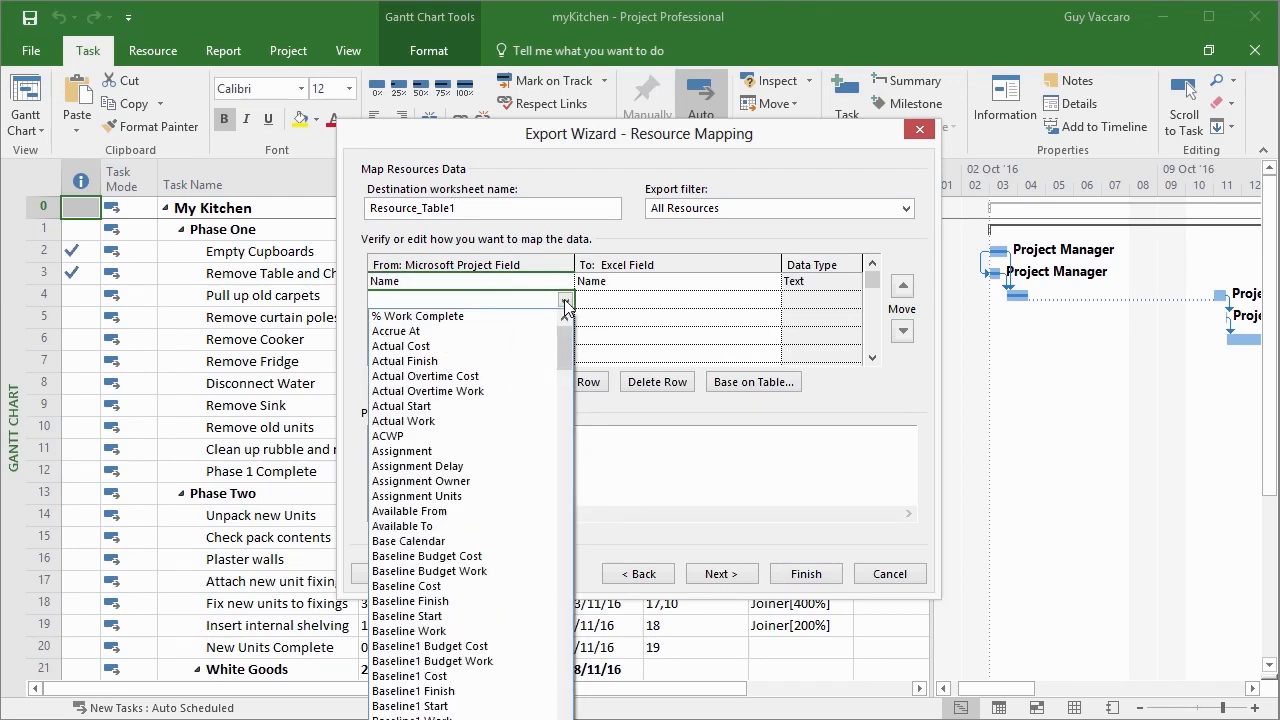
{"action": "type", "text": "Cost"}
{"action": "left_click", "coordinate": [455, 376]}
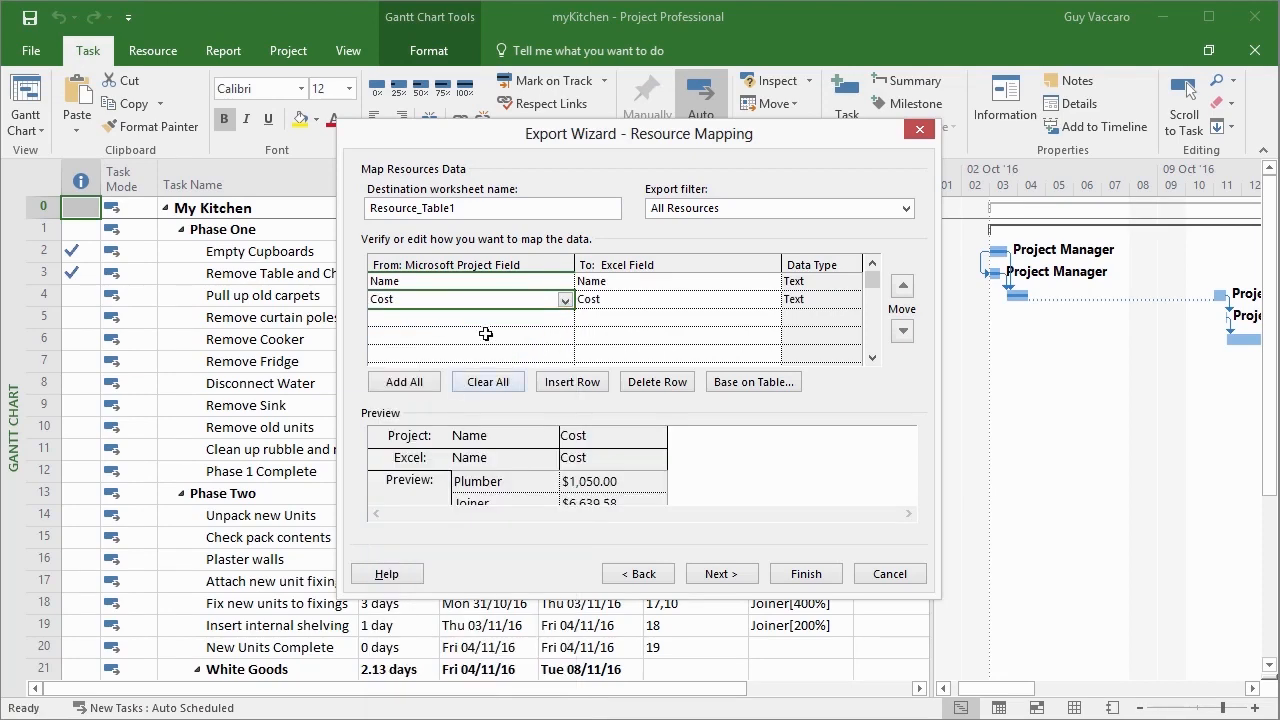
{"action": "left_click", "coordinate": [735, 575]}
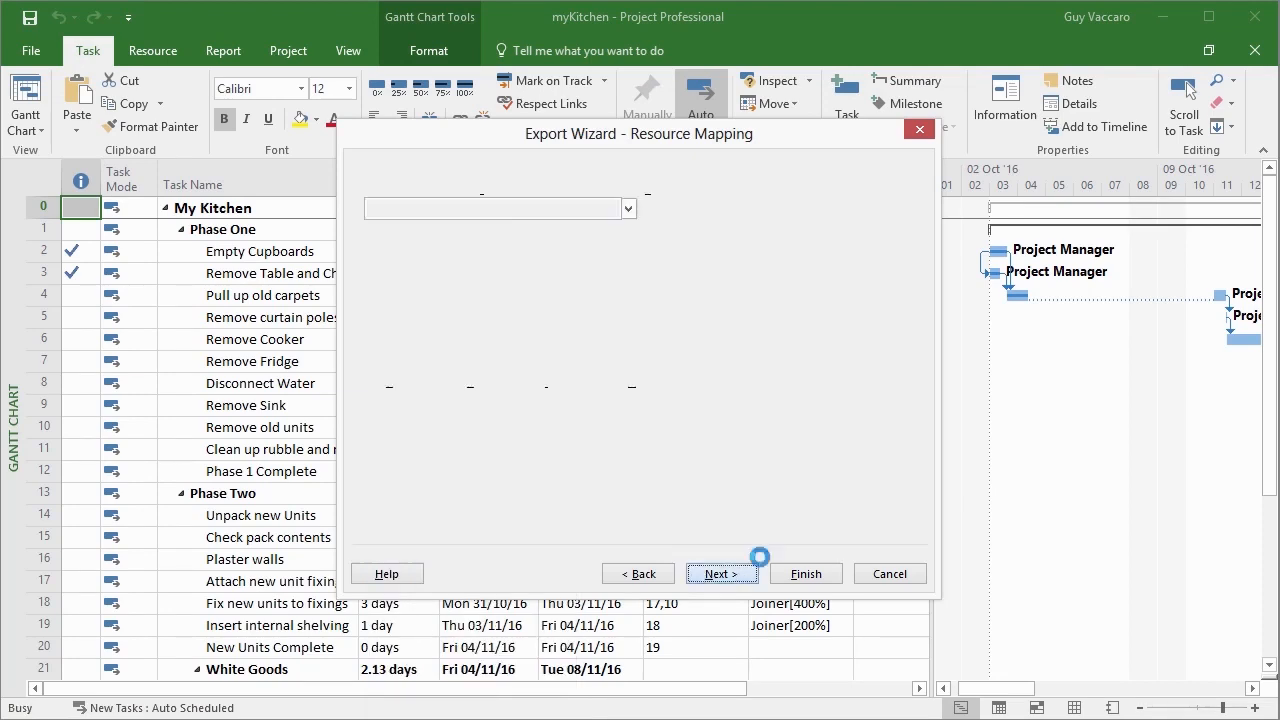
Map the Actual Cost, Actual Start and Actual Finish fields in the assignment mapping and complete the map definition.
{"action": "left_click", "coordinate": [555, 284]}
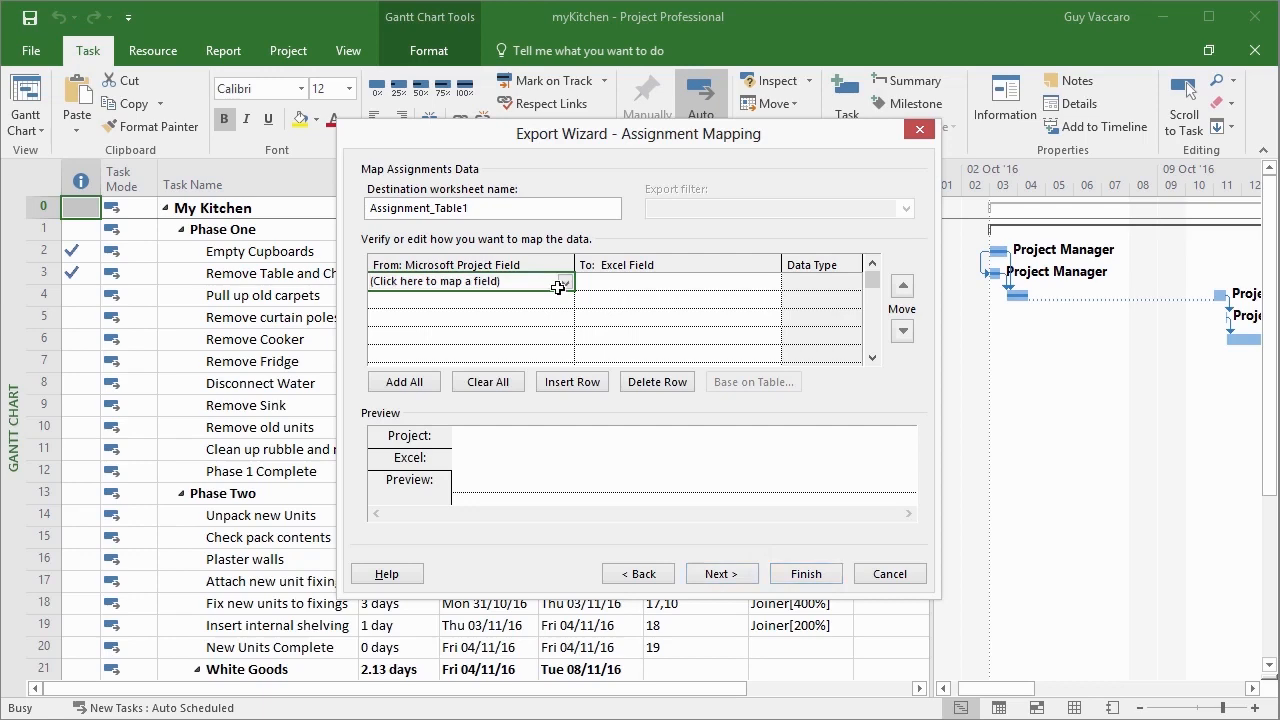
{"action": "left_click", "coordinate": [563, 285]}
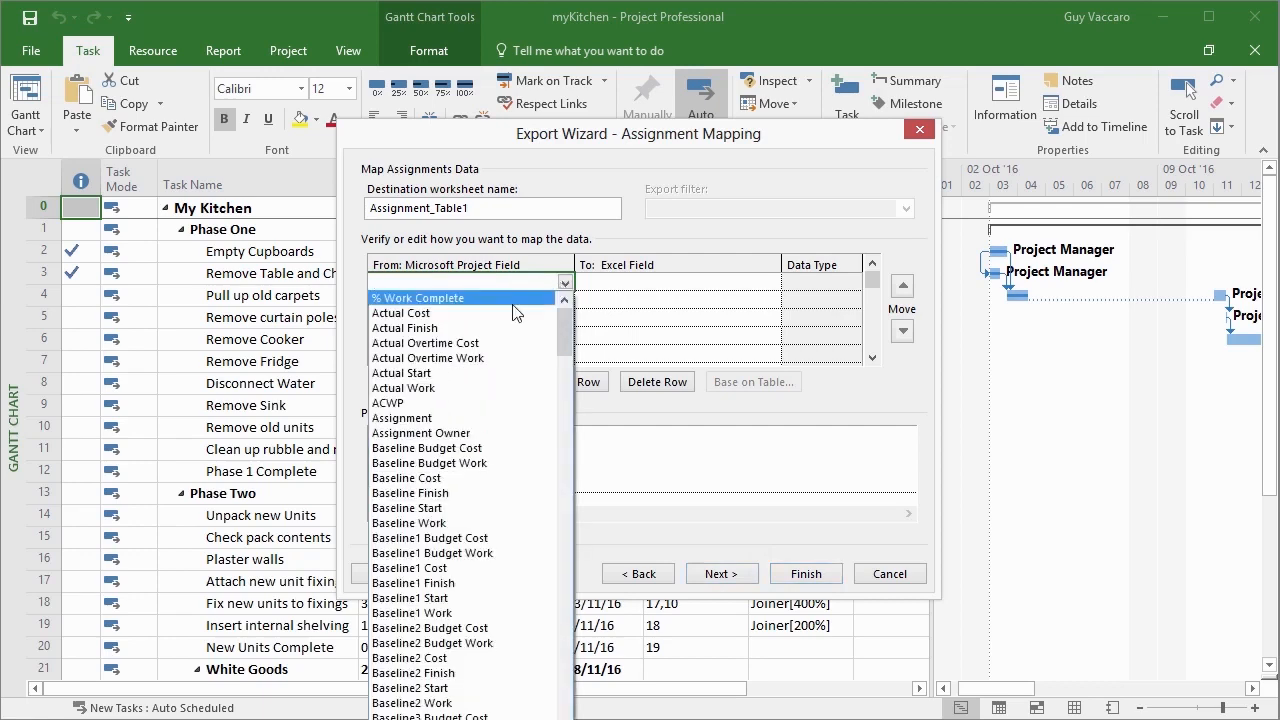
{"action": "left_click", "coordinate": [520, 313]}
{"action": "left_click", "coordinate": [566, 302]}
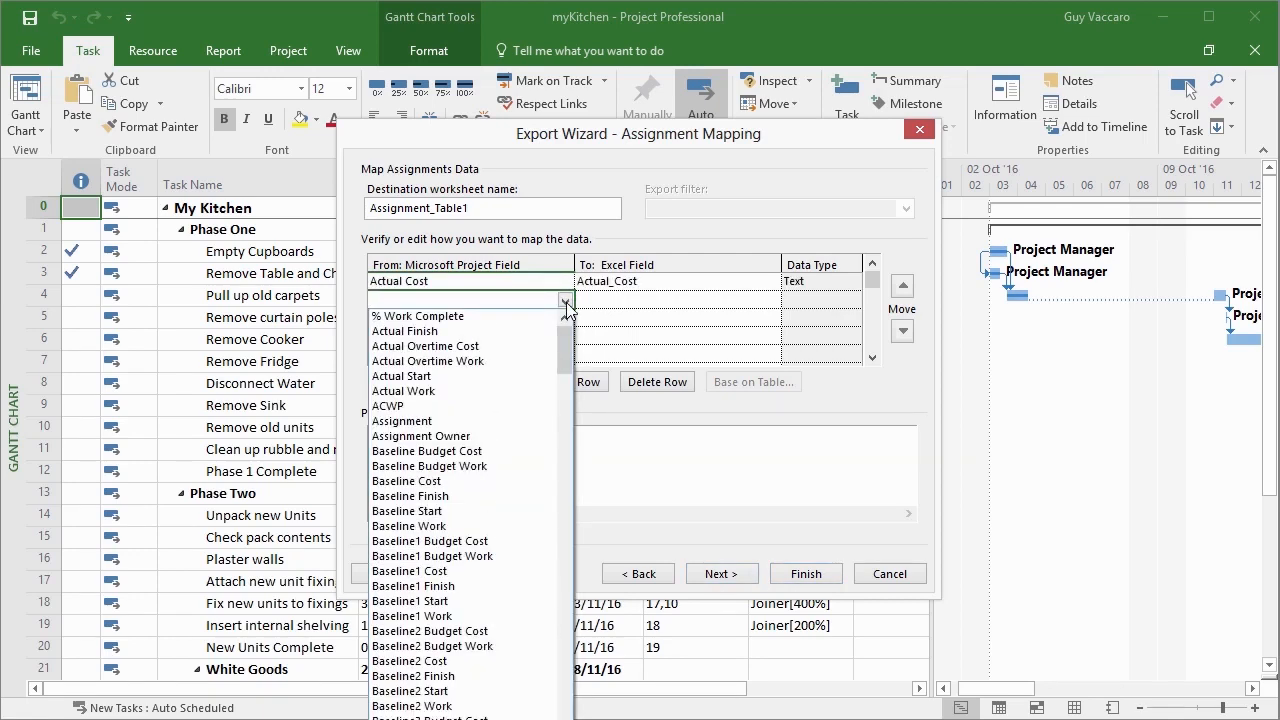
{"action": "left_click", "coordinate": [480, 376]}
{"action": "left_click", "coordinate": [558, 316]}
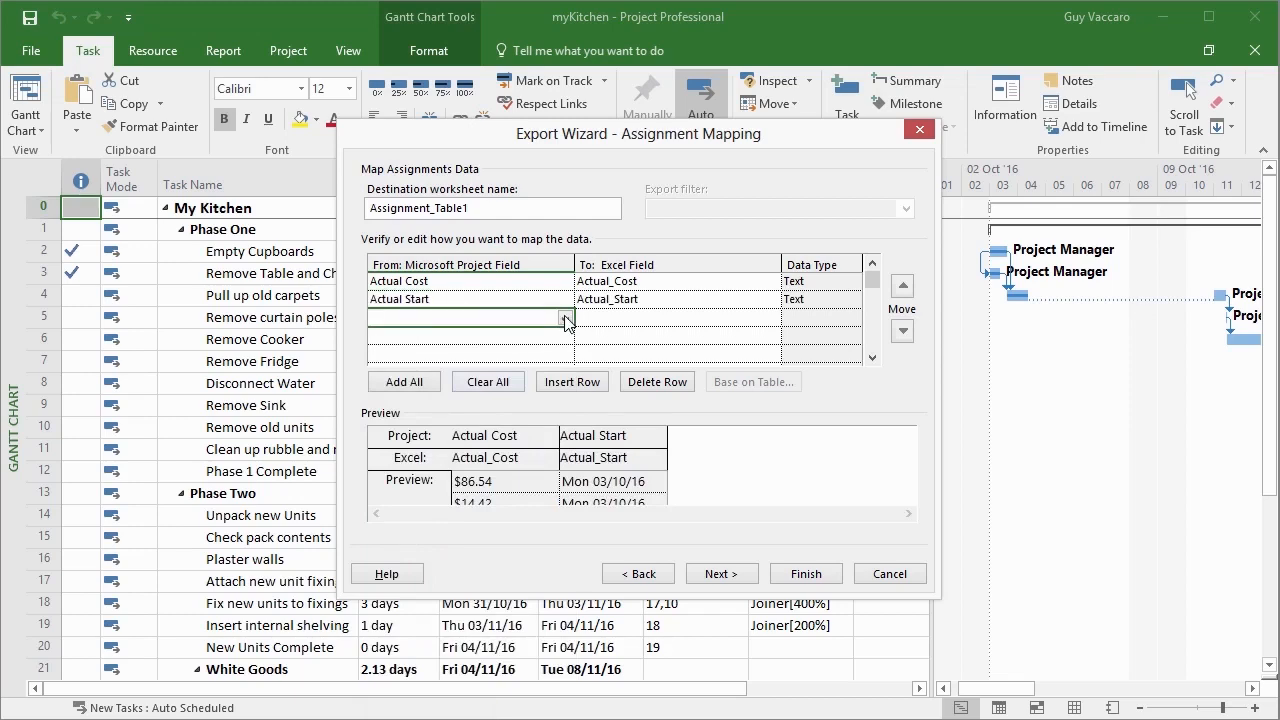
{"action": "left_click", "coordinate": [566, 320]}
{"action": "left_click", "coordinate": [503, 24]}
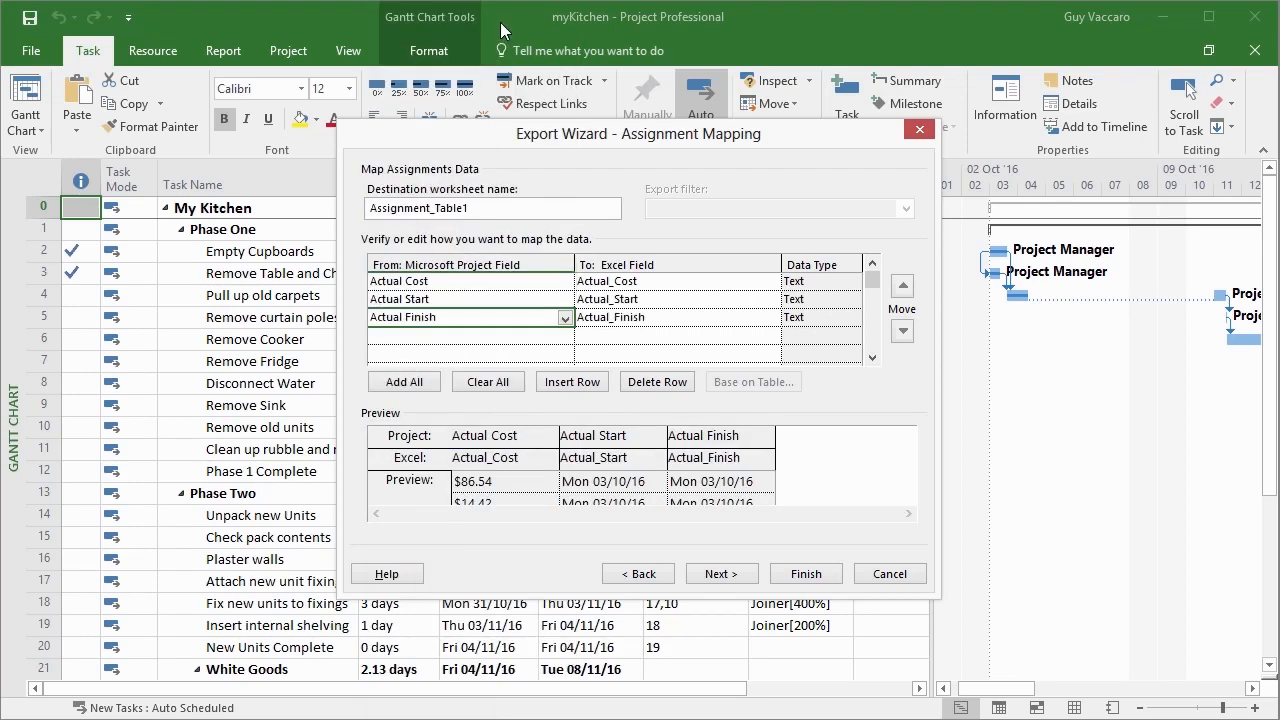
{"action": "left_click", "coordinate": [731, 575]}
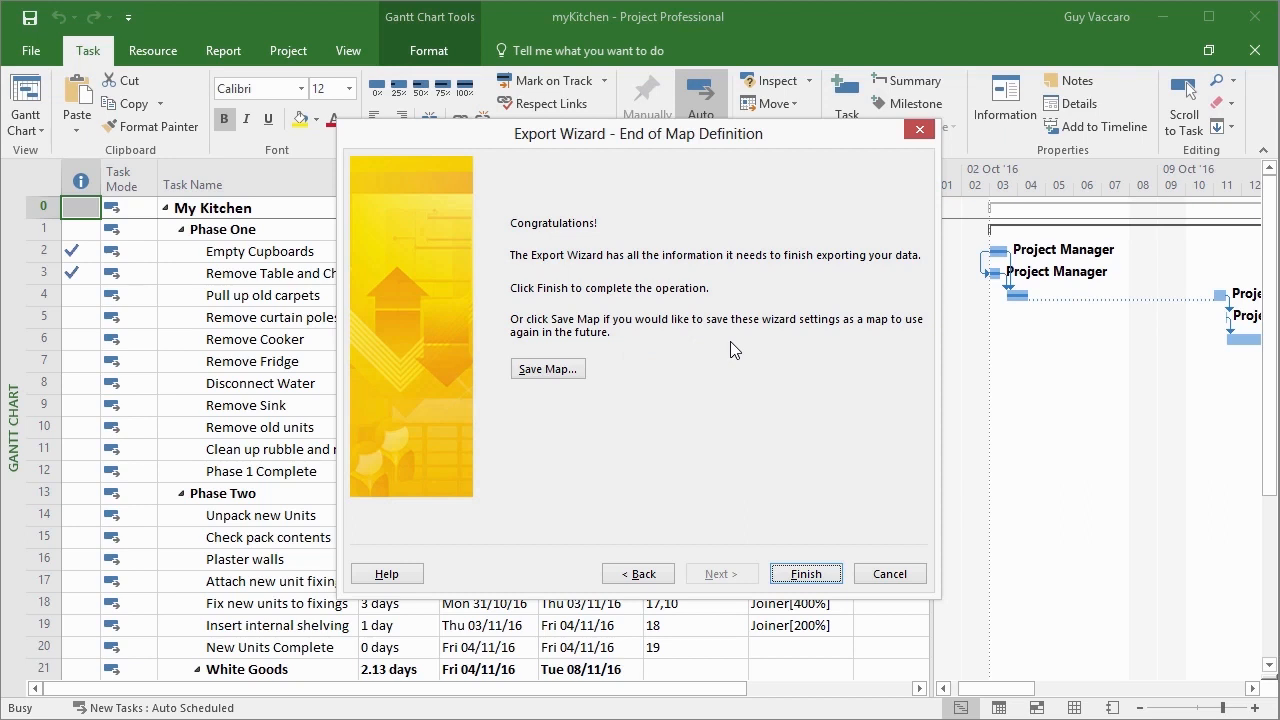
Save the export settings as a reusable map named with the author's first name plus "Map", and finish the export.
{"action": "left_click", "coordinate": [547, 372]}
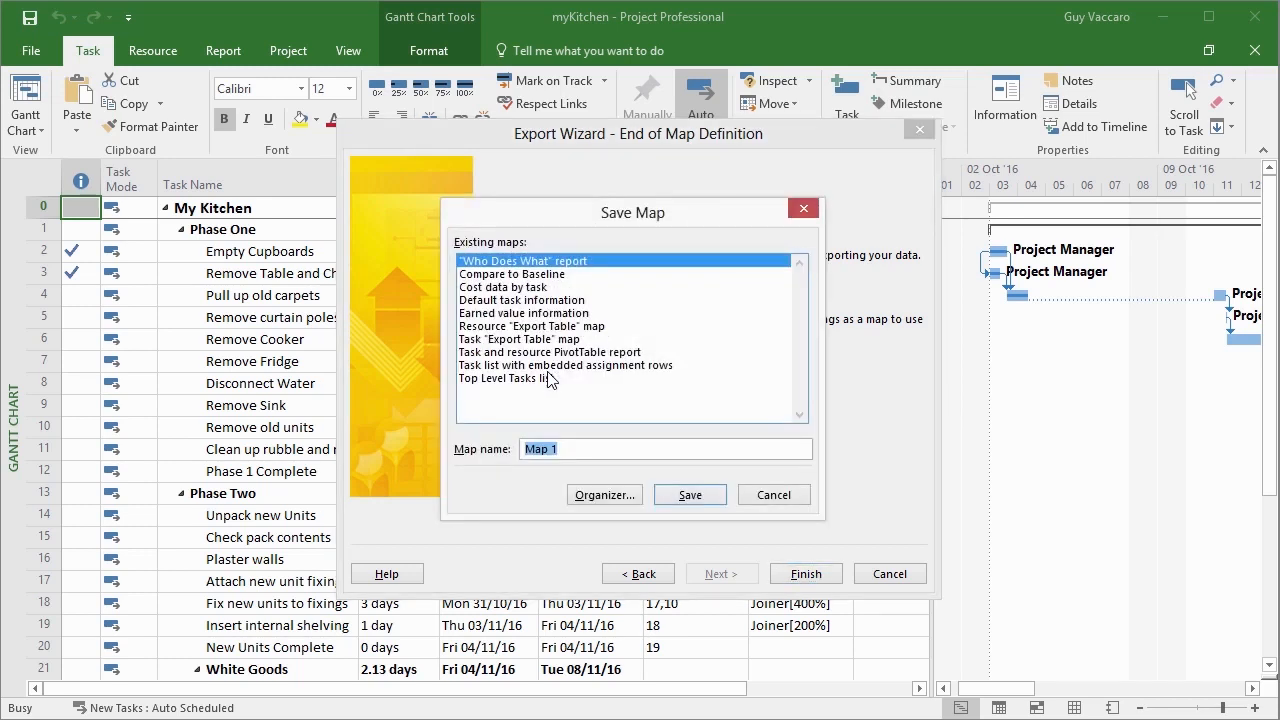
{"action": "type", "text": "G"}
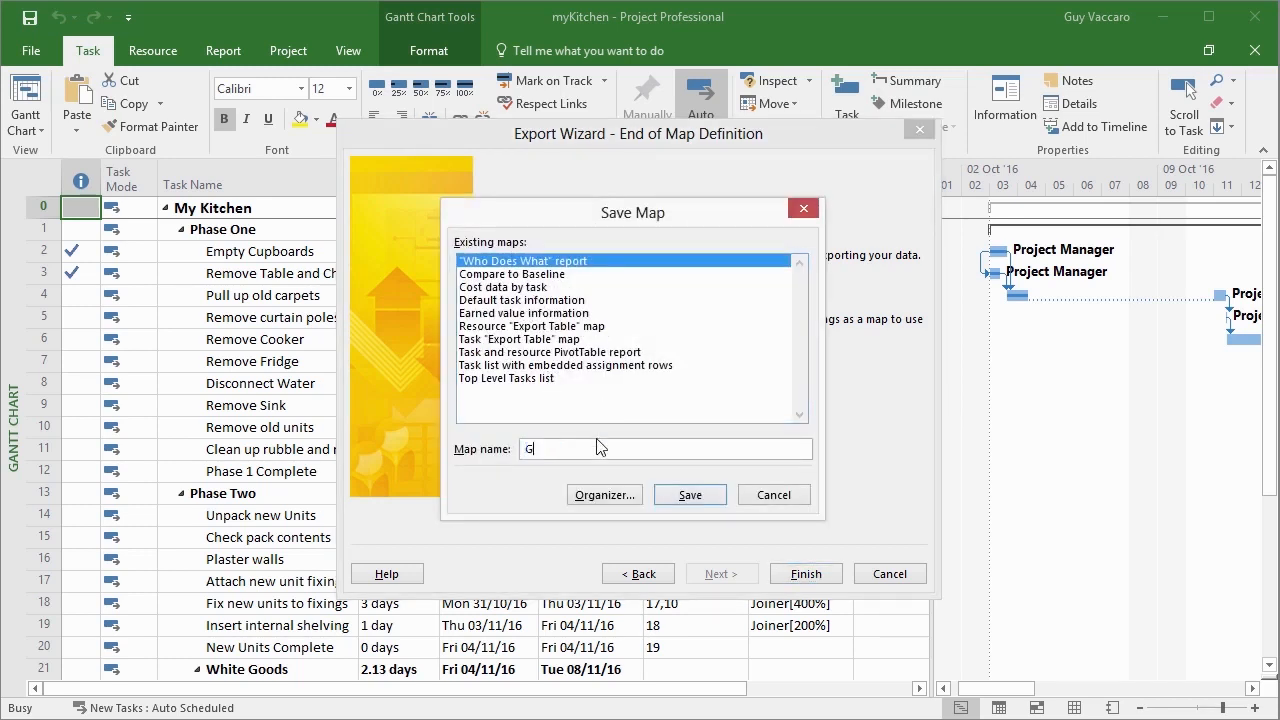
{"action": "type", "text": "uyMap"}
{"action": "left_click", "coordinate": [690, 495]}
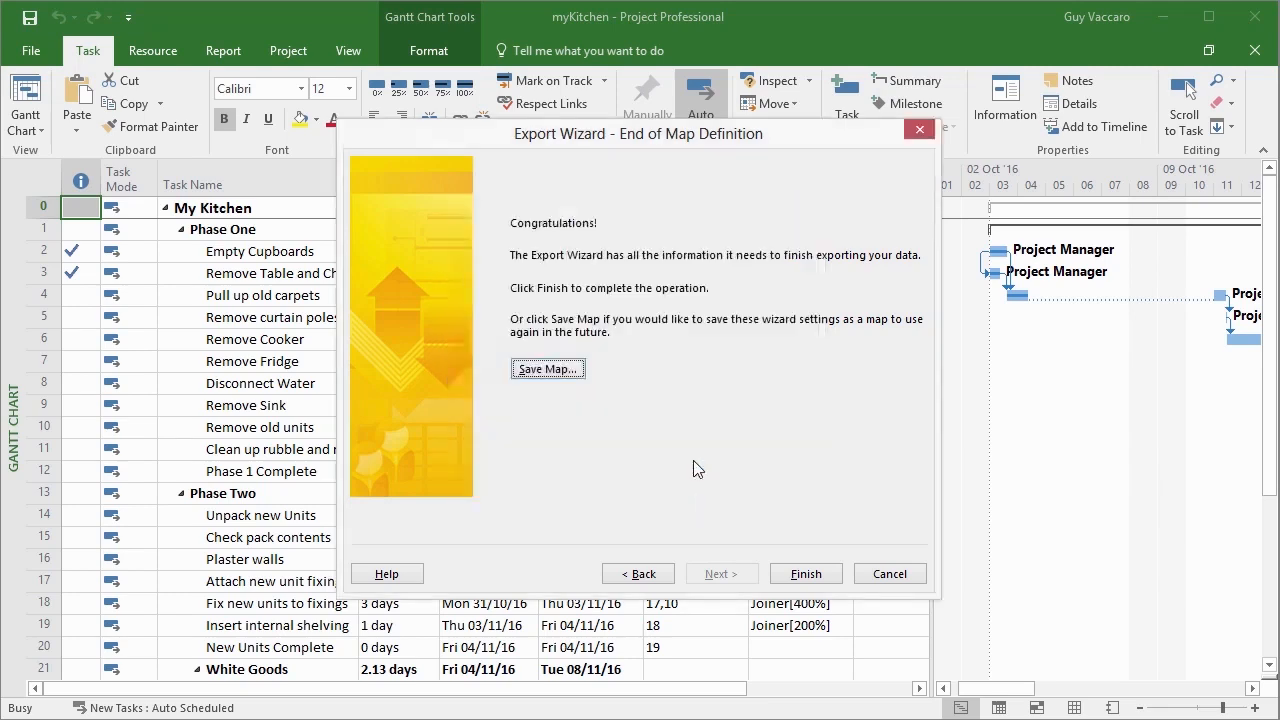
{"action": "left_click", "coordinate": [806, 575]}
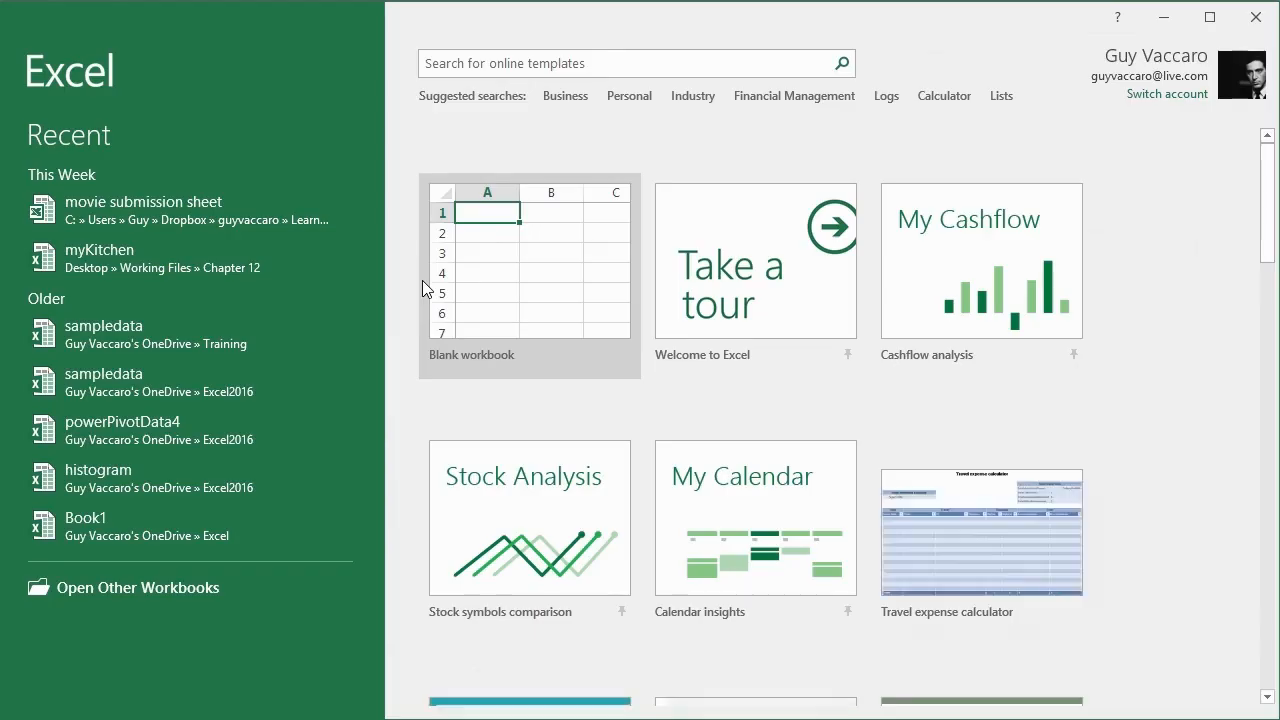
In Excel, open the myKitchenExcel workbook from the Chapter 12 folder inside the desktop's Working Files folder.
{"action": "key", "text": "ctrl+o"}
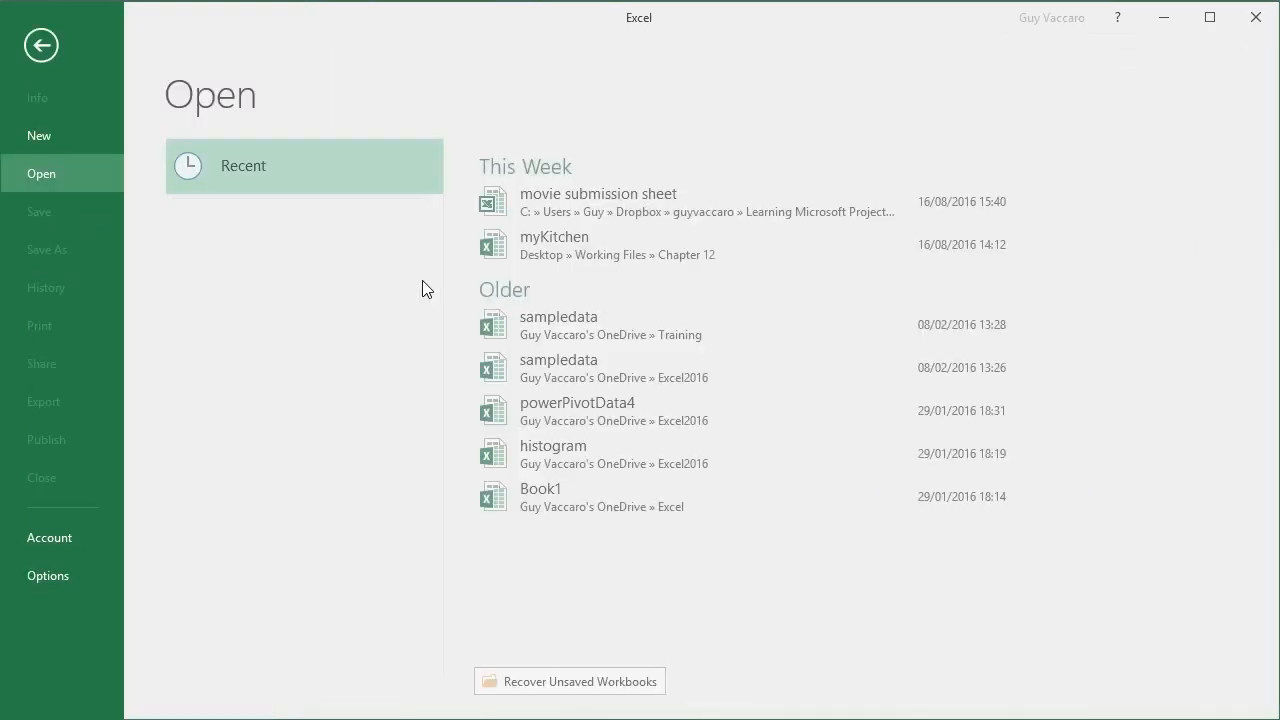
{"action": "left_click", "coordinate": [281, 384]}
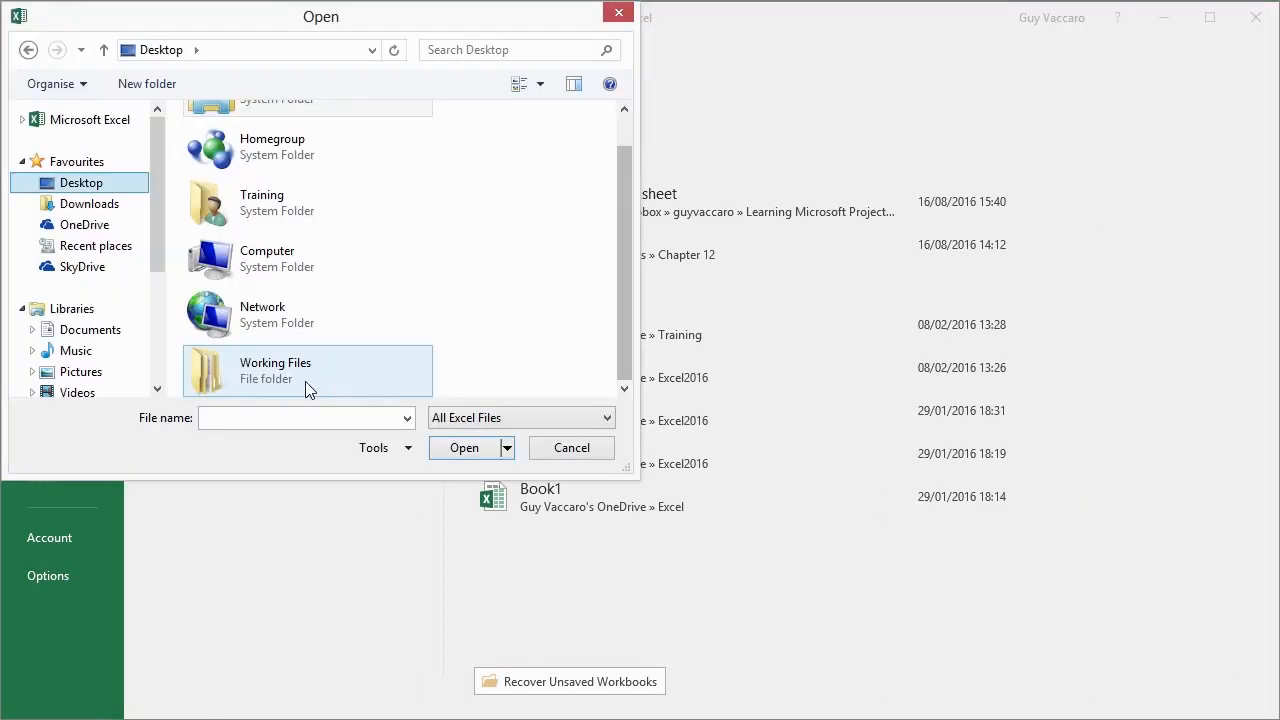
{"action": "double_click", "coordinate": [299, 382]}
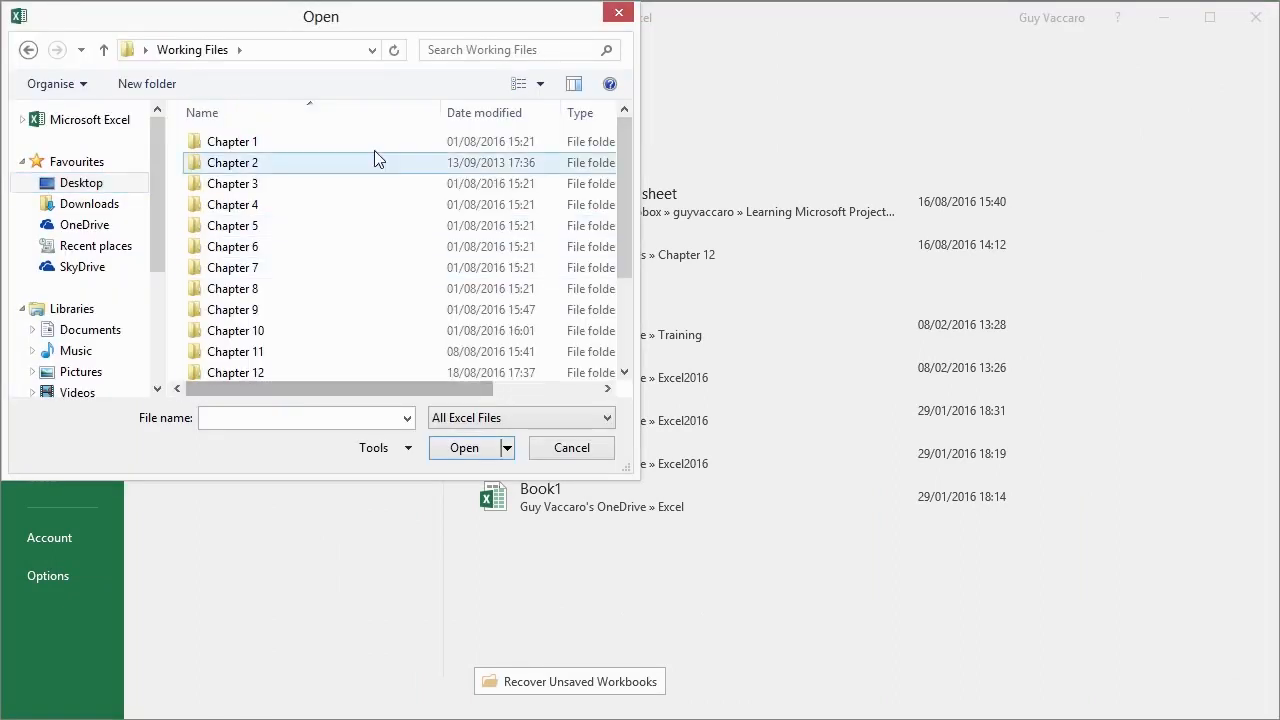
{"action": "double_click", "coordinate": [322, 370]}
{"action": "left_click", "coordinate": [284, 145]}
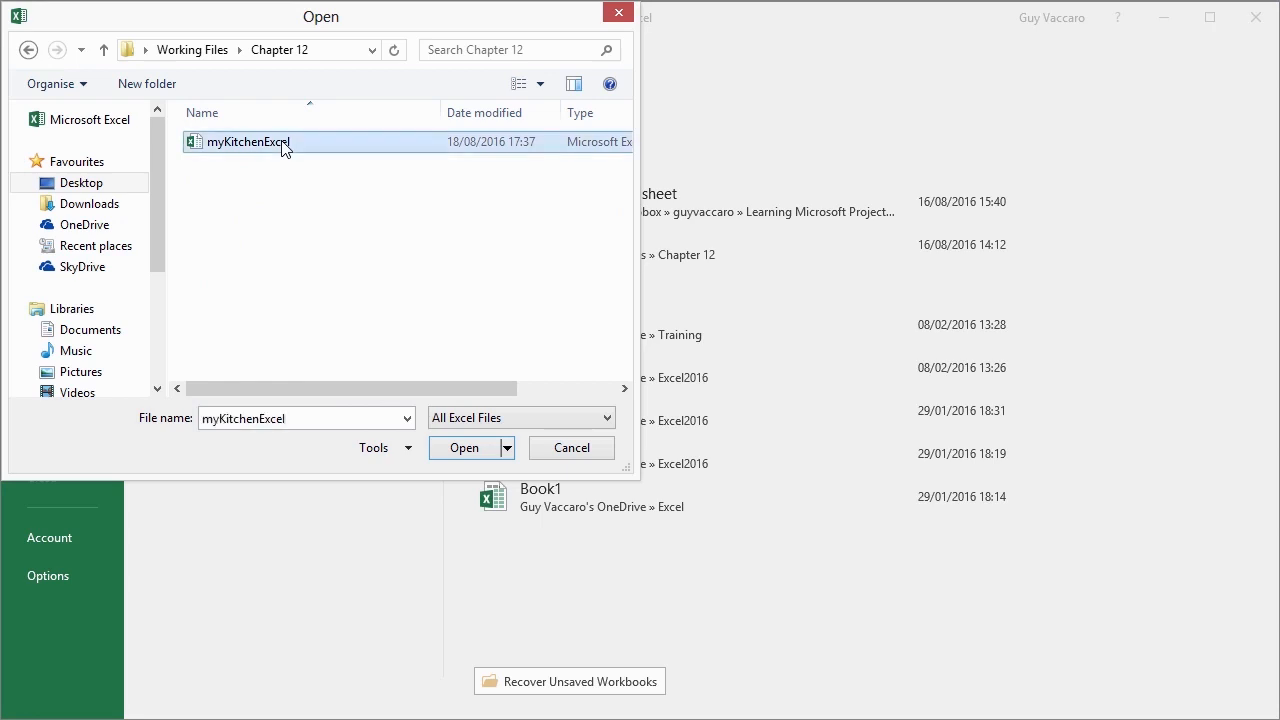
{"action": "double_click", "coordinate": [300, 146]}
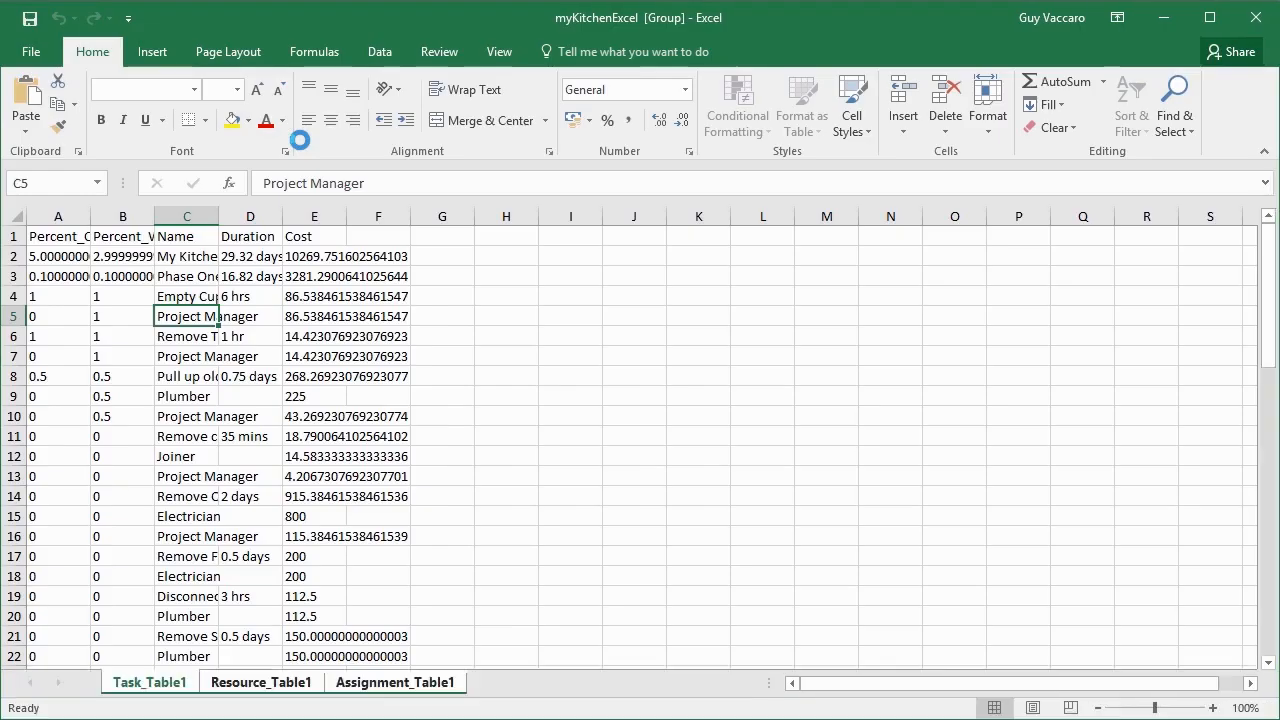
Autofit columns A to C on the Assignment_Table1 sheet to their contents.
{"action": "left_click", "coordinate": [240, 688]}
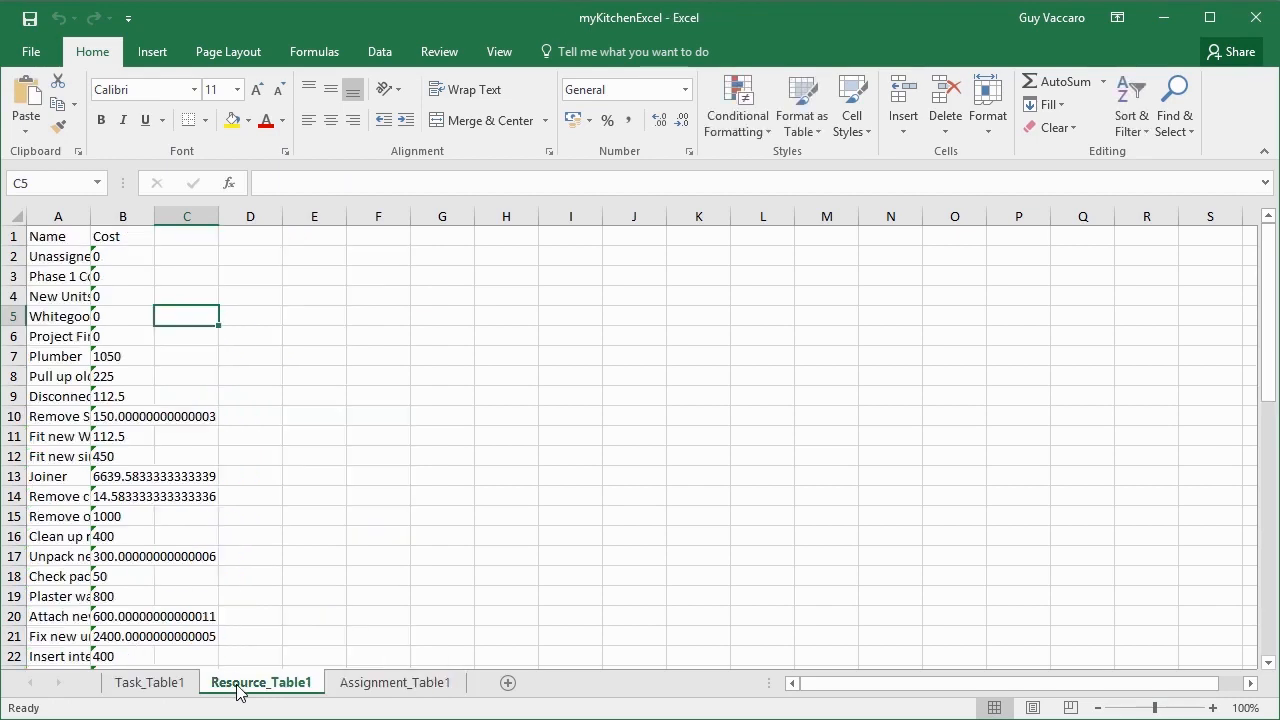
{"action": "left_click", "coordinate": [370, 686]}
{"action": "left_click_drag", "start_coordinate": [67, 212], "coordinate": [200, 217]}
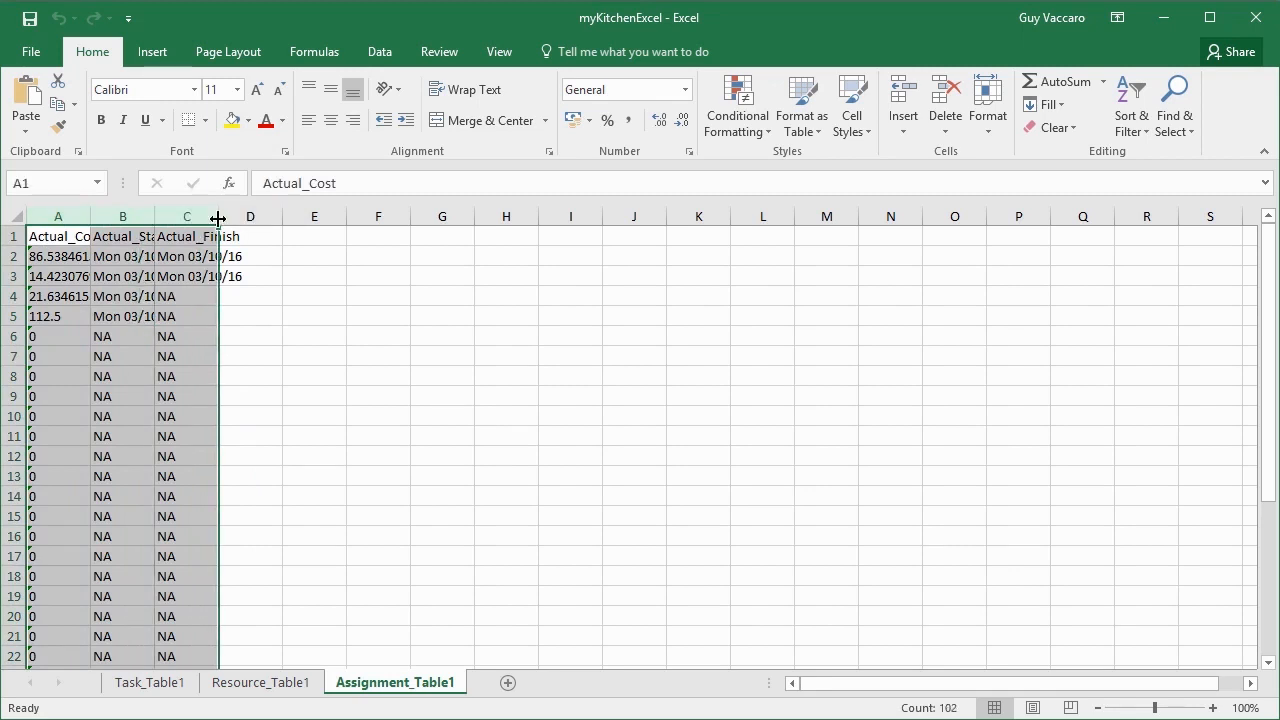
{"action": "double_click", "coordinate": [217, 217]}
Autofit columns A and B on the Resource_Table1 sheet to their contents.
{"action": "left_click", "coordinate": [261, 682]}
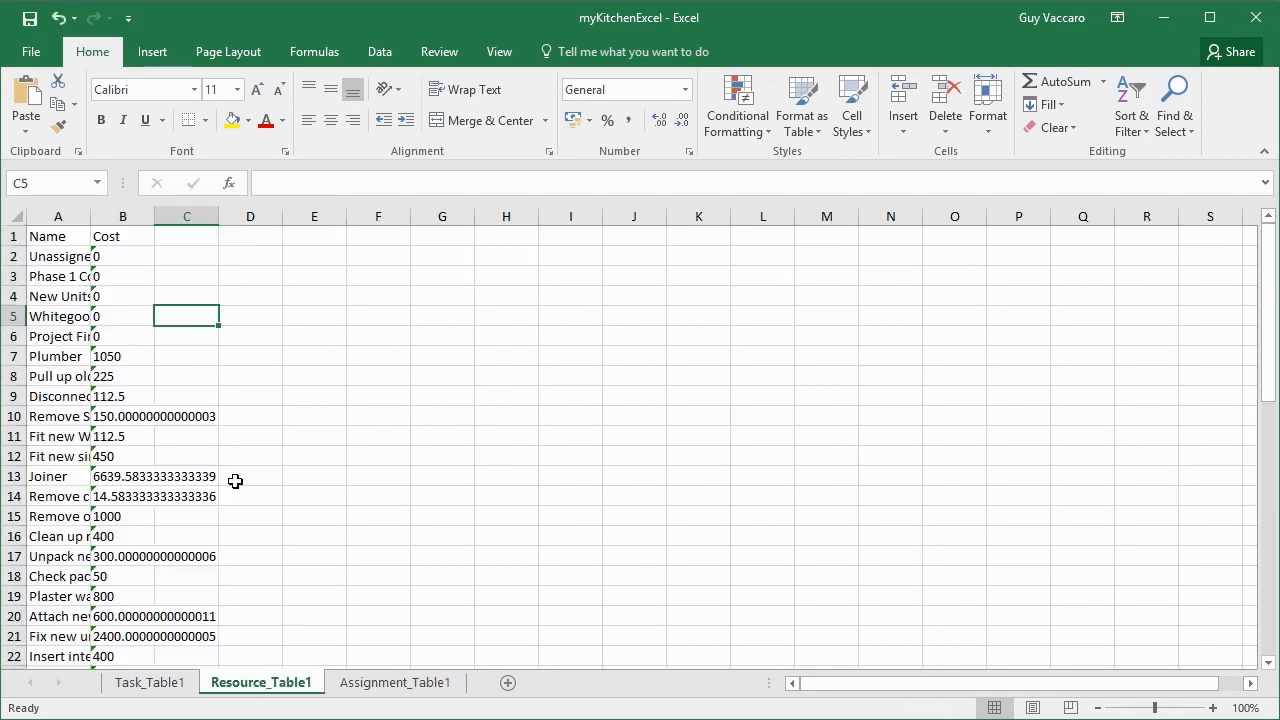
{"action": "left_click_drag", "start_coordinate": [57, 215], "coordinate": [123, 215]}
{"action": "double_click", "coordinate": [90, 217]}
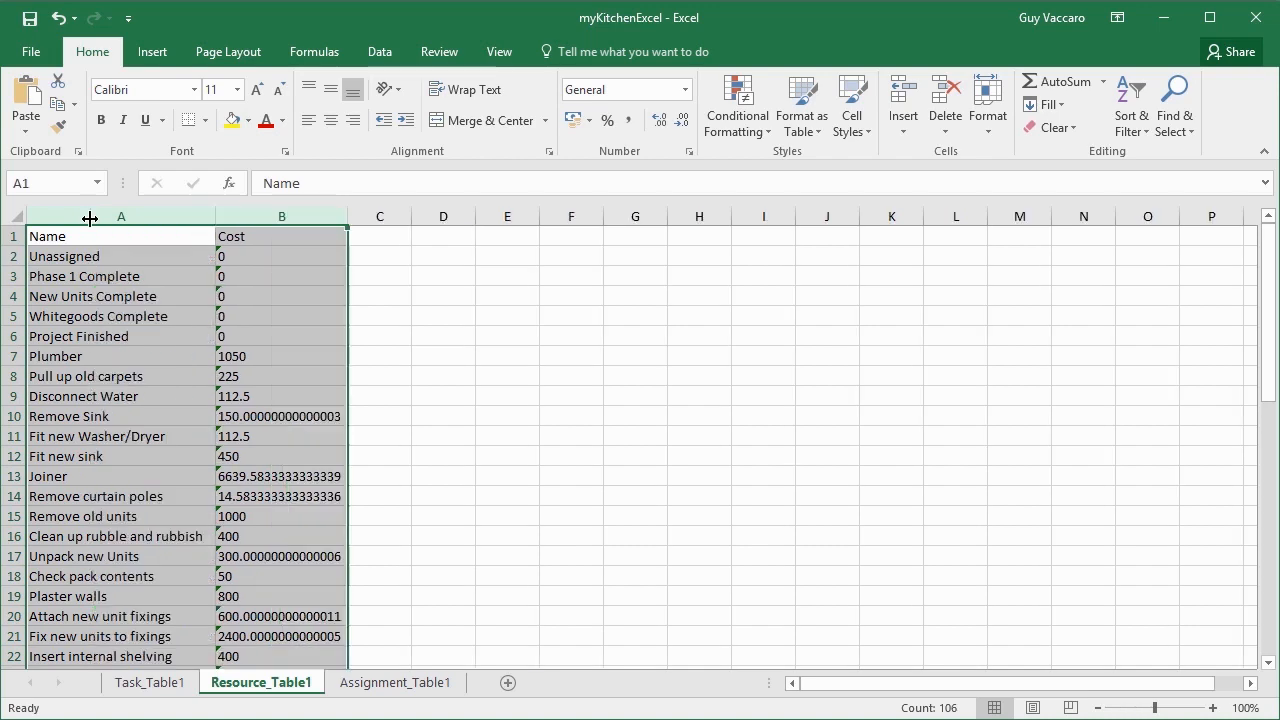
Autofit columns A to E on the Task_Table1 sheet to their contents.
{"action": "left_click", "coordinate": [160, 683]}
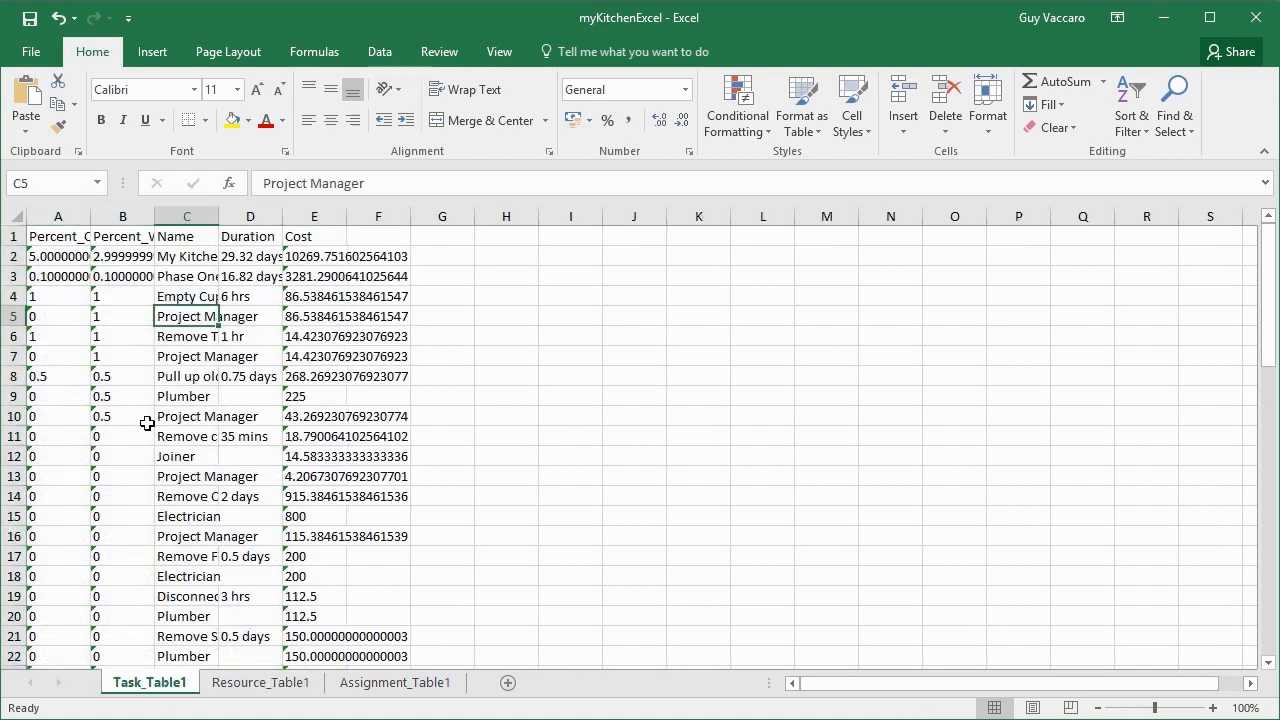
{"action": "left_click_drag", "start_coordinate": [62, 215], "coordinate": [329, 215]}
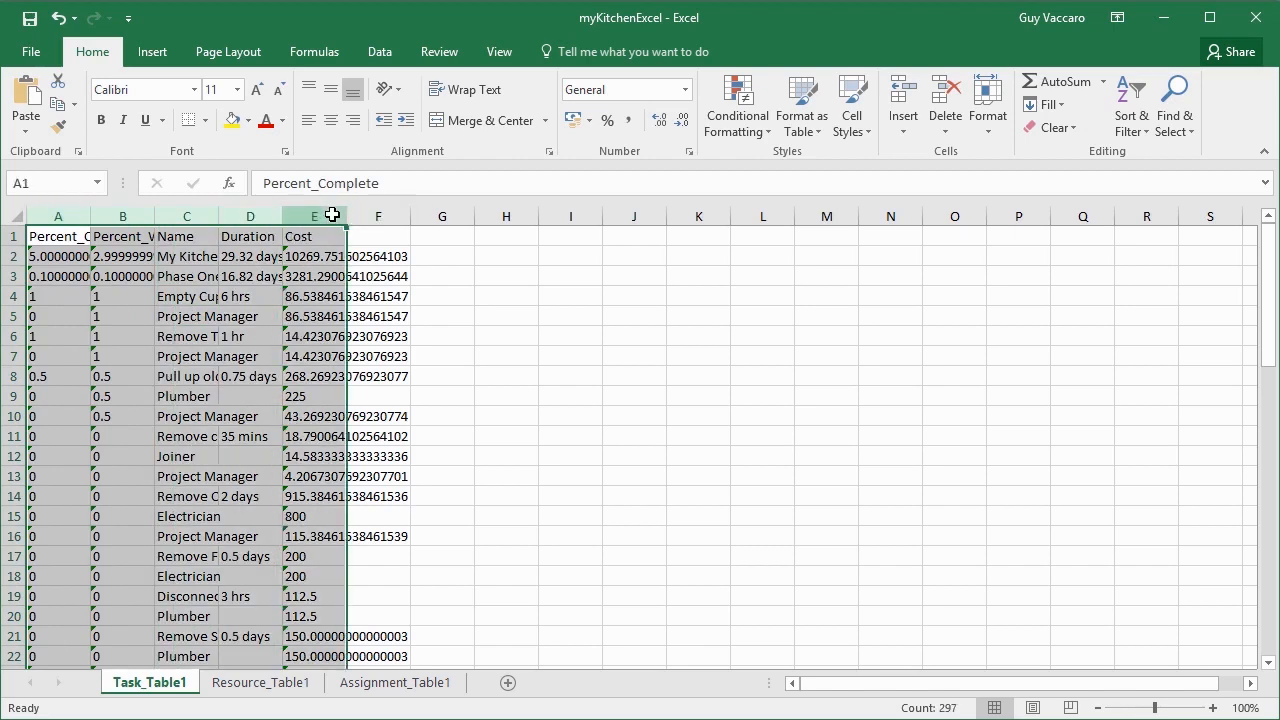
{"action": "double_click", "coordinate": [347, 216]}
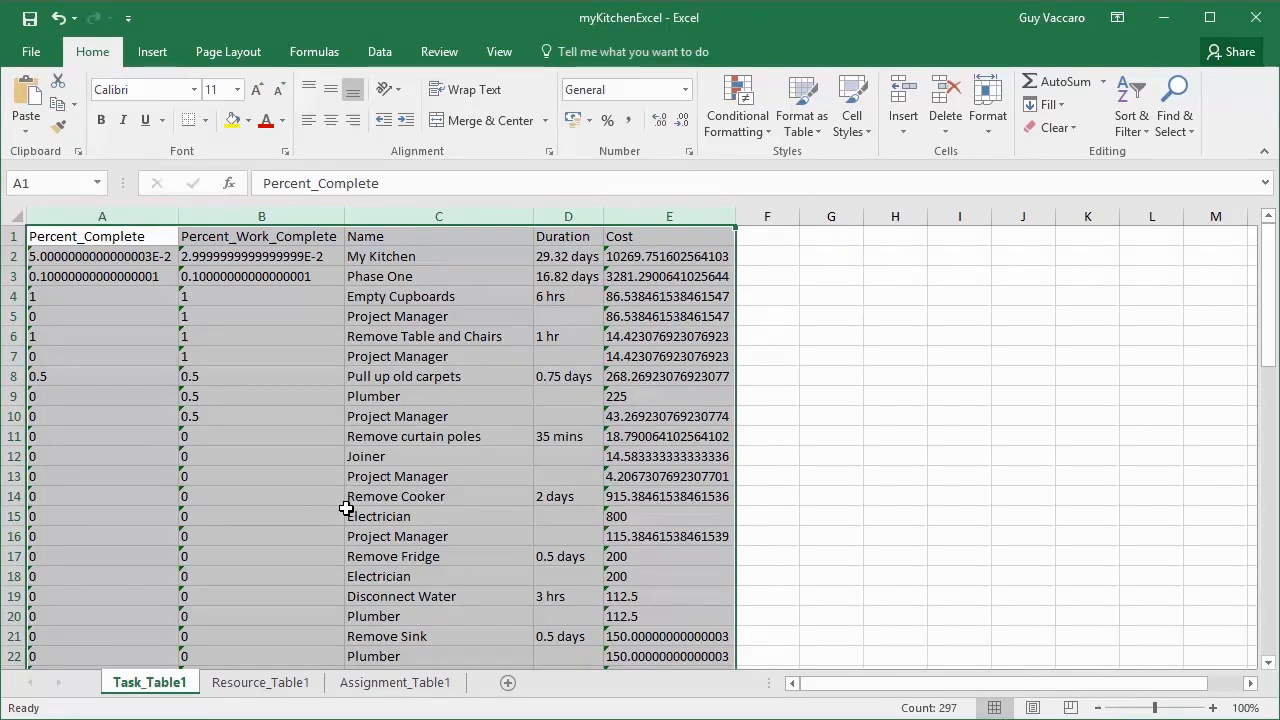
Switch back to Project and choose Microsoft Excel Workbook as the file type for exporting the myKitchen project.
{"action": "key", "text": "alt+Tab"}
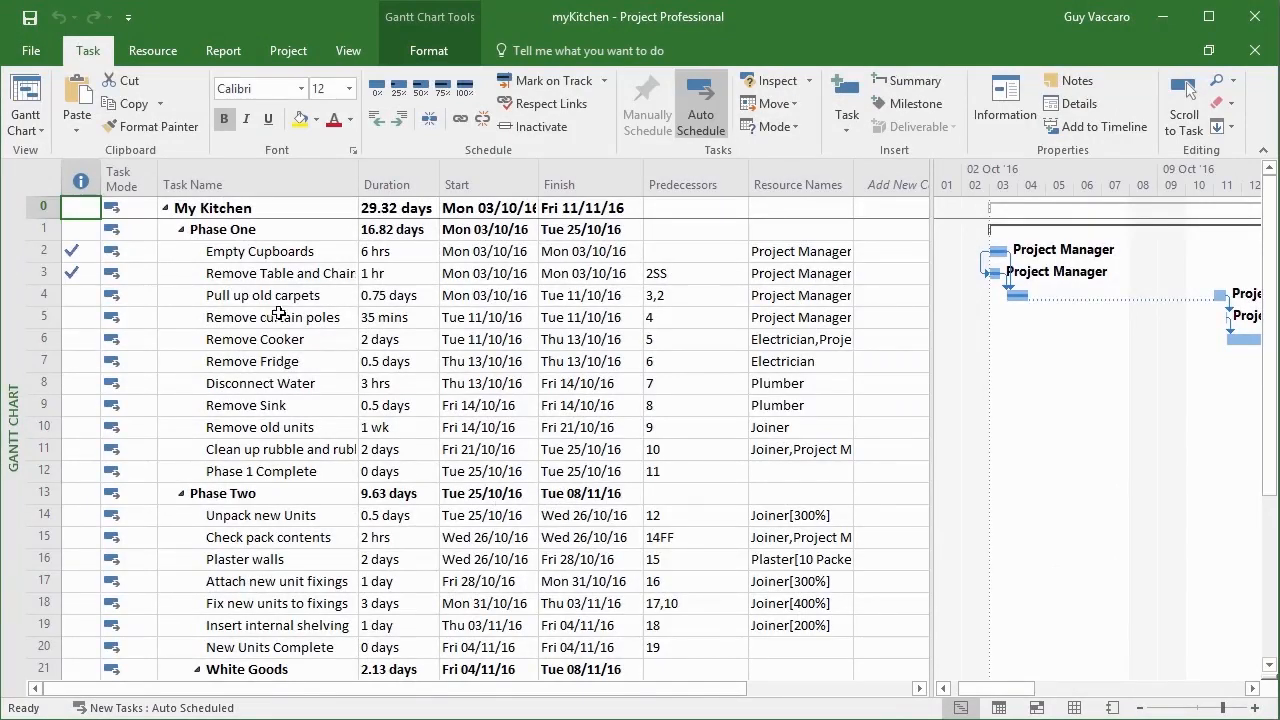
{"action": "left_click", "coordinate": [31, 51]}
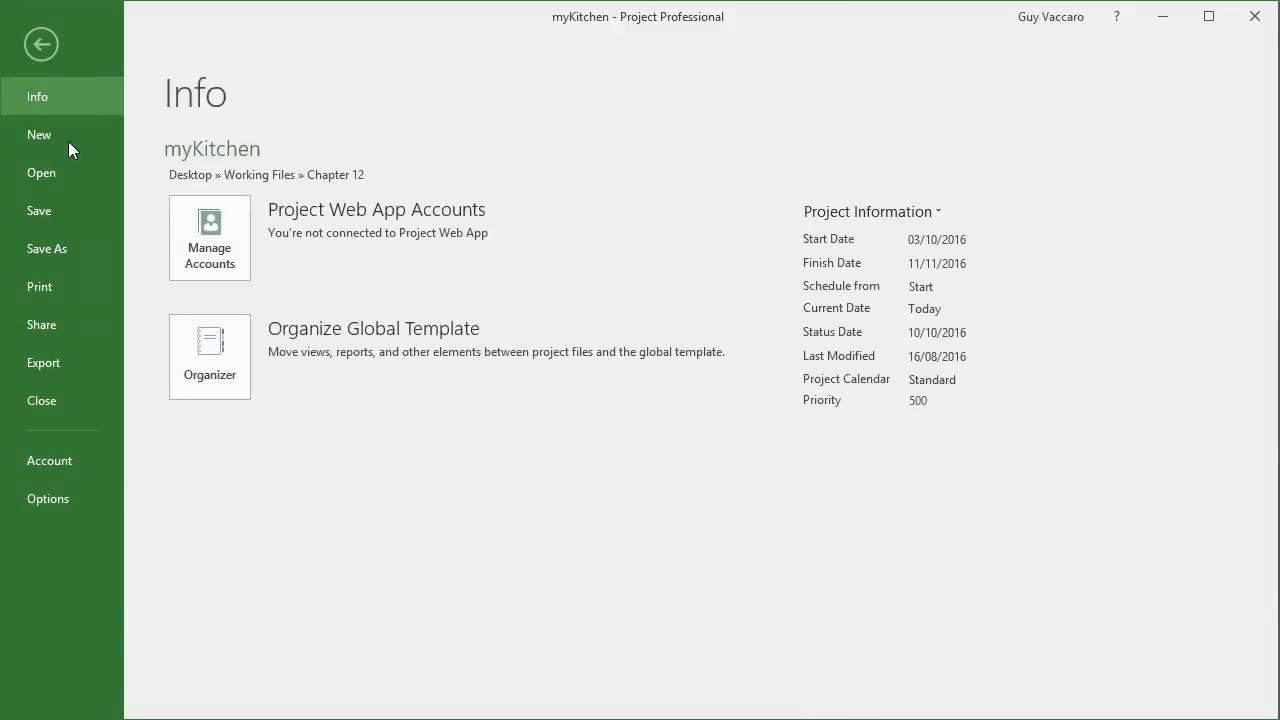
{"action": "left_click", "coordinate": [77, 366]}
{"action": "left_click", "coordinate": [259, 237]}
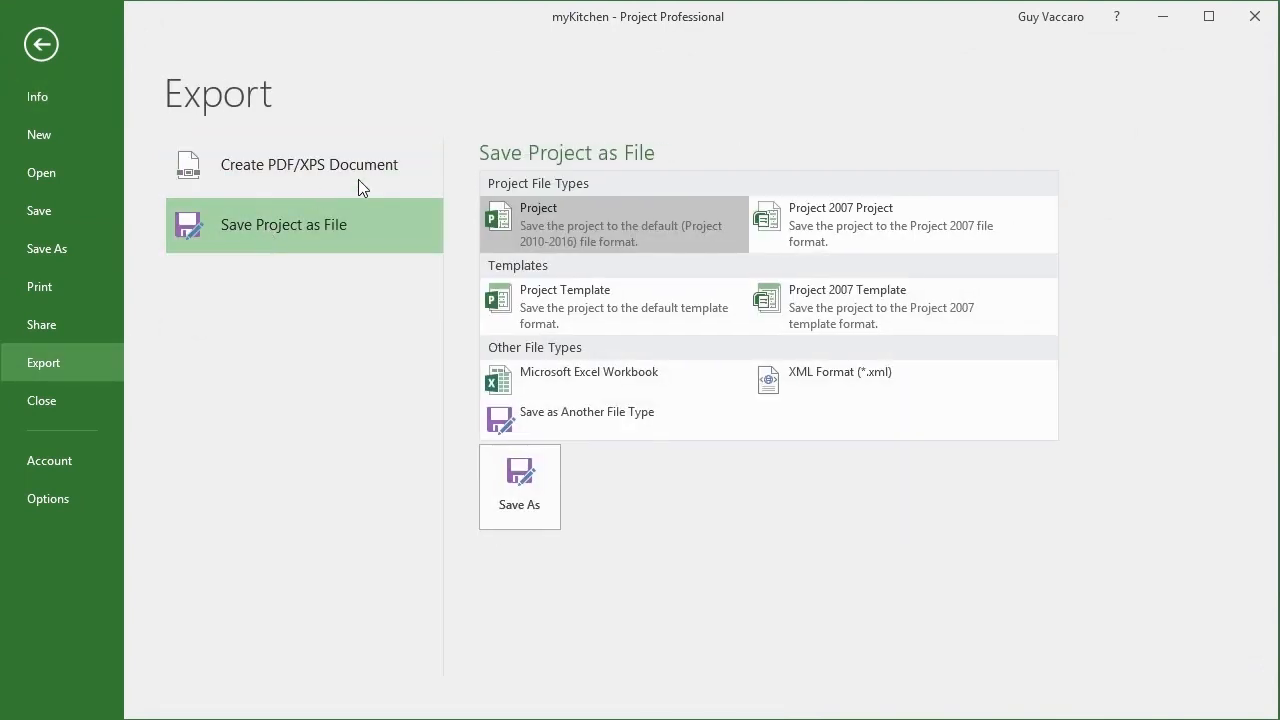
{"action": "left_click", "coordinate": [643, 374]}
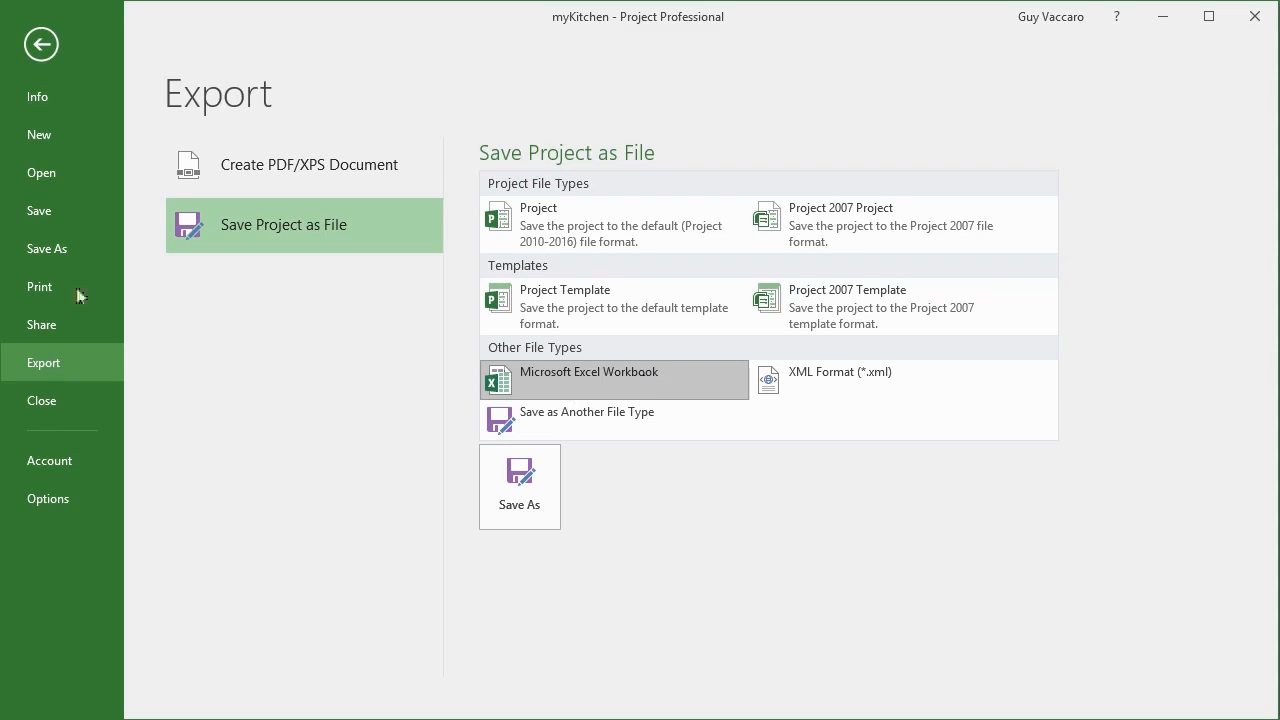
Leave the export page and start creating a visual report, listing only the Microsoft Excel templates and excluding Microsoft Visio.
{"action": "left_click", "coordinate": [42, 56]}
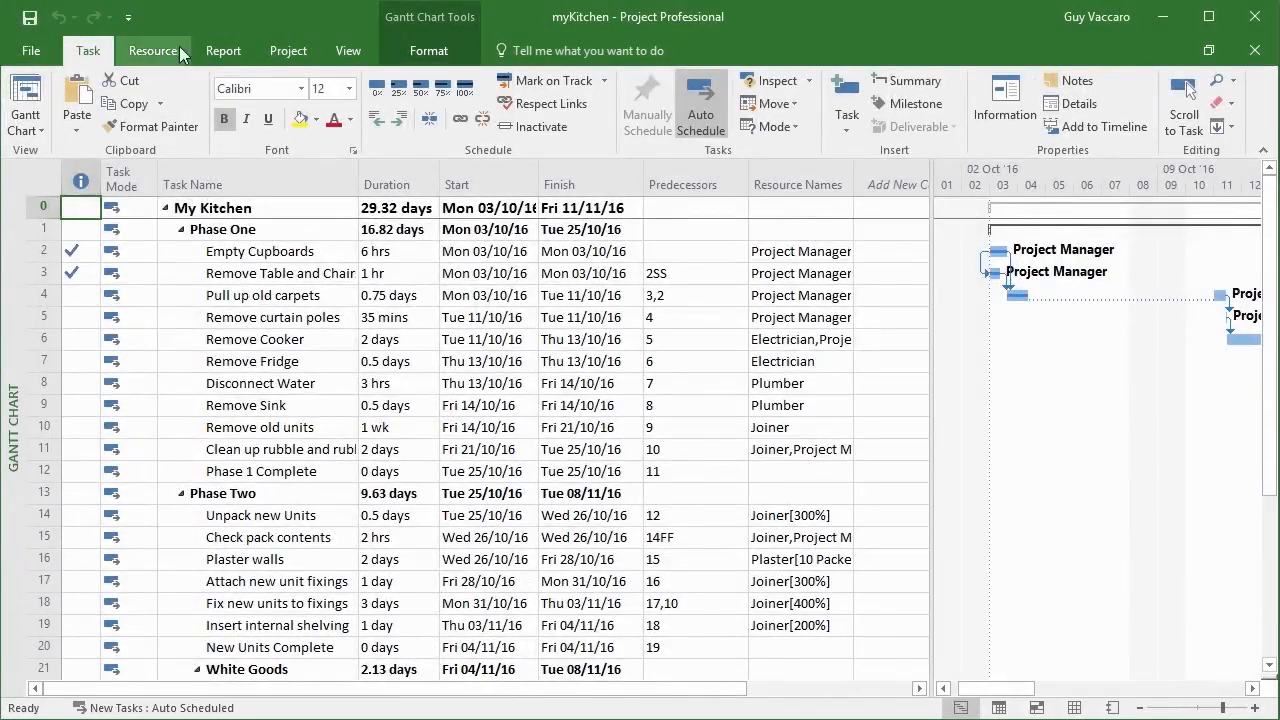
{"action": "left_click", "coordinate": [229, 53]}
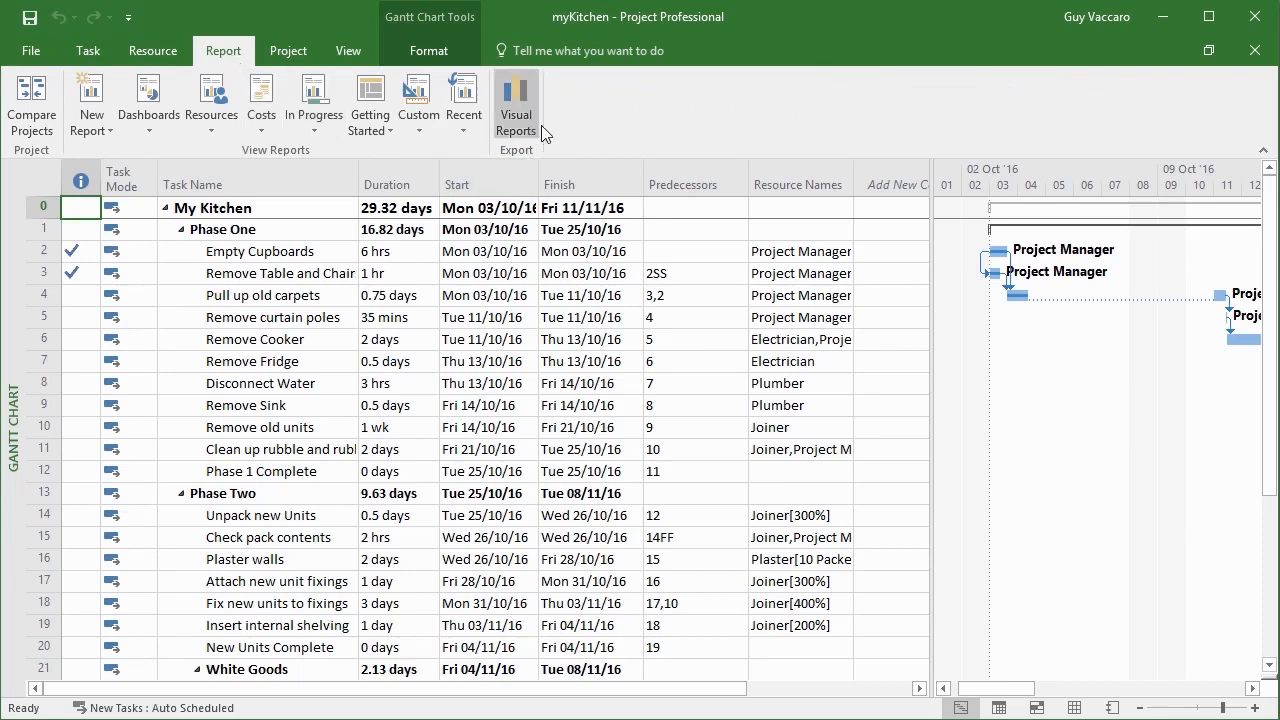
{"action": "left_click", "coordinate": [518, 104]}
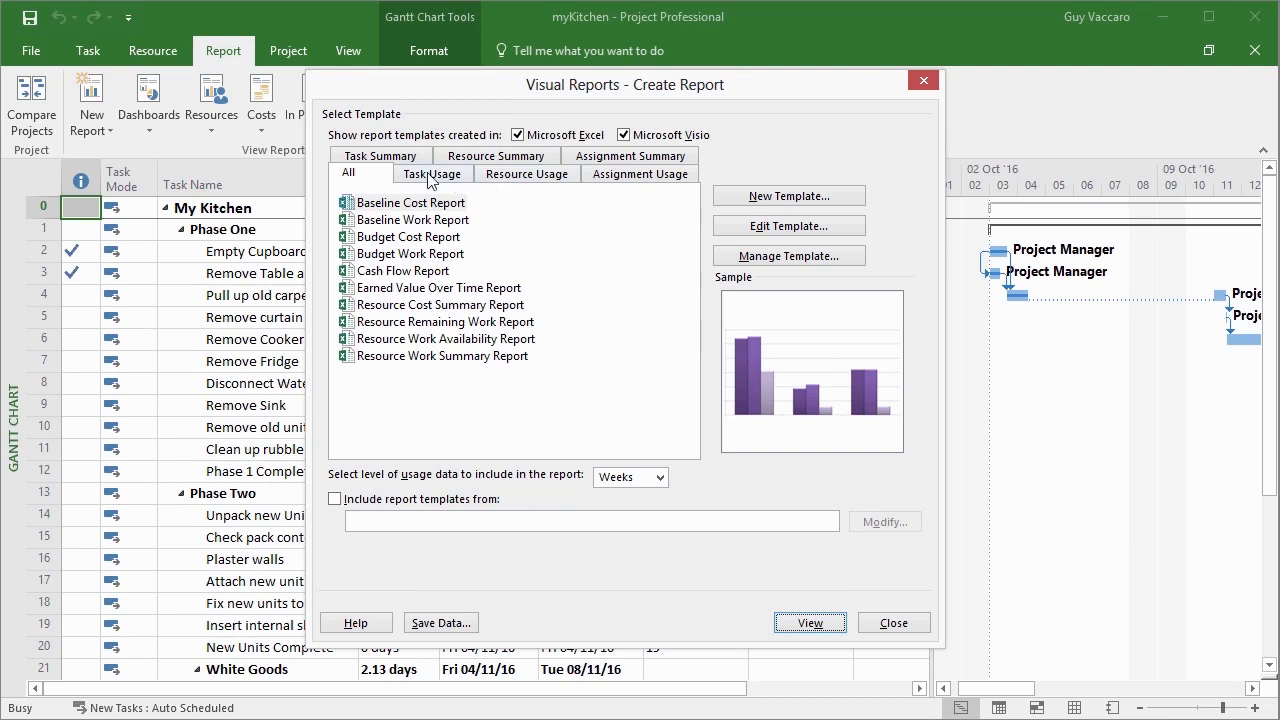
{"action": "left_click", "coordinate": [630, 137]}
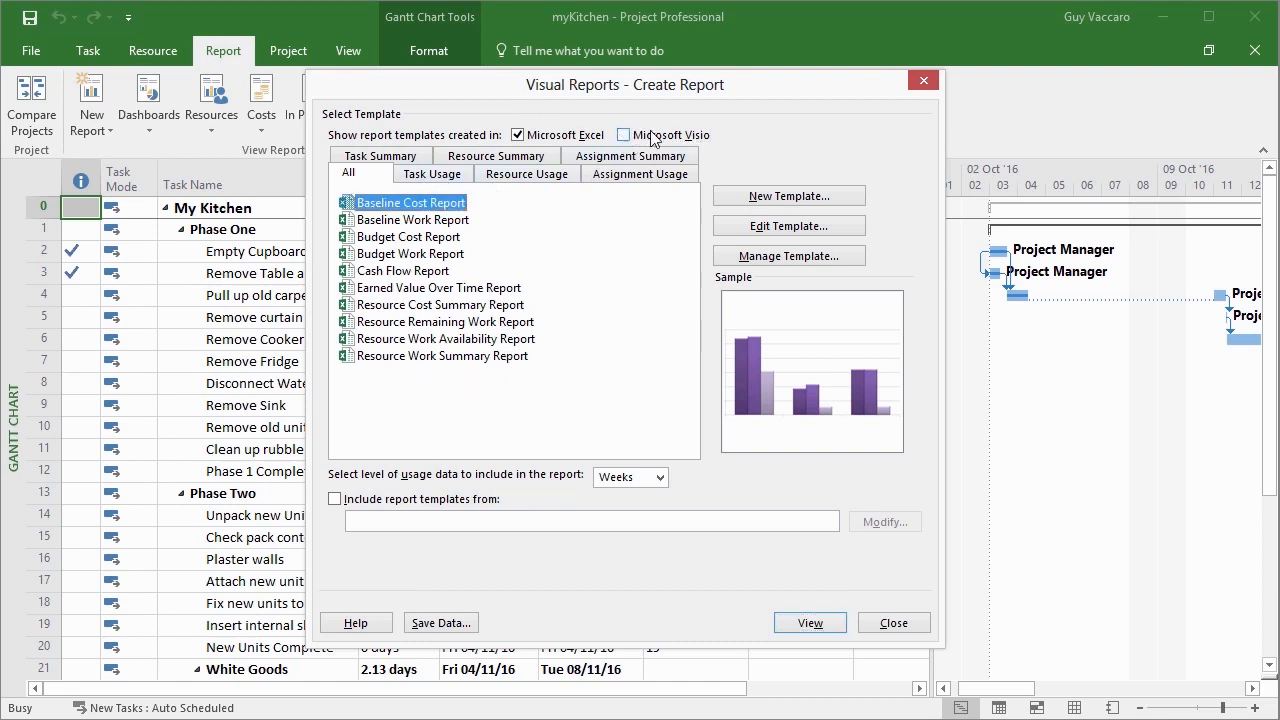
Preview the sample charts of the report templates from Baseline Work Report through Resource Cost Summary Report.
{"action": "left_click", "coordinate": [433, 221]}
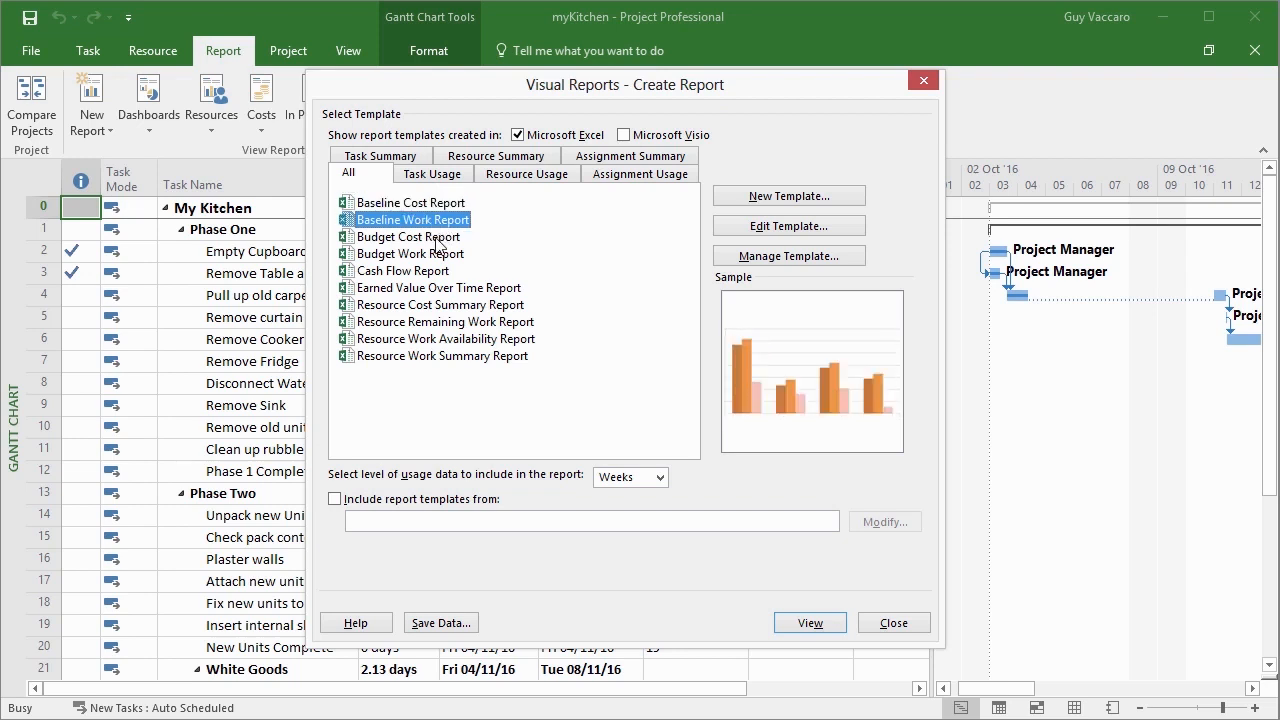
{"action": "left_click", "coordinate": [437, 240]}
{"action": "left_click", "coordinate": [439, 256]}
{"action": "left_click", "coordinate": [442, 272]}
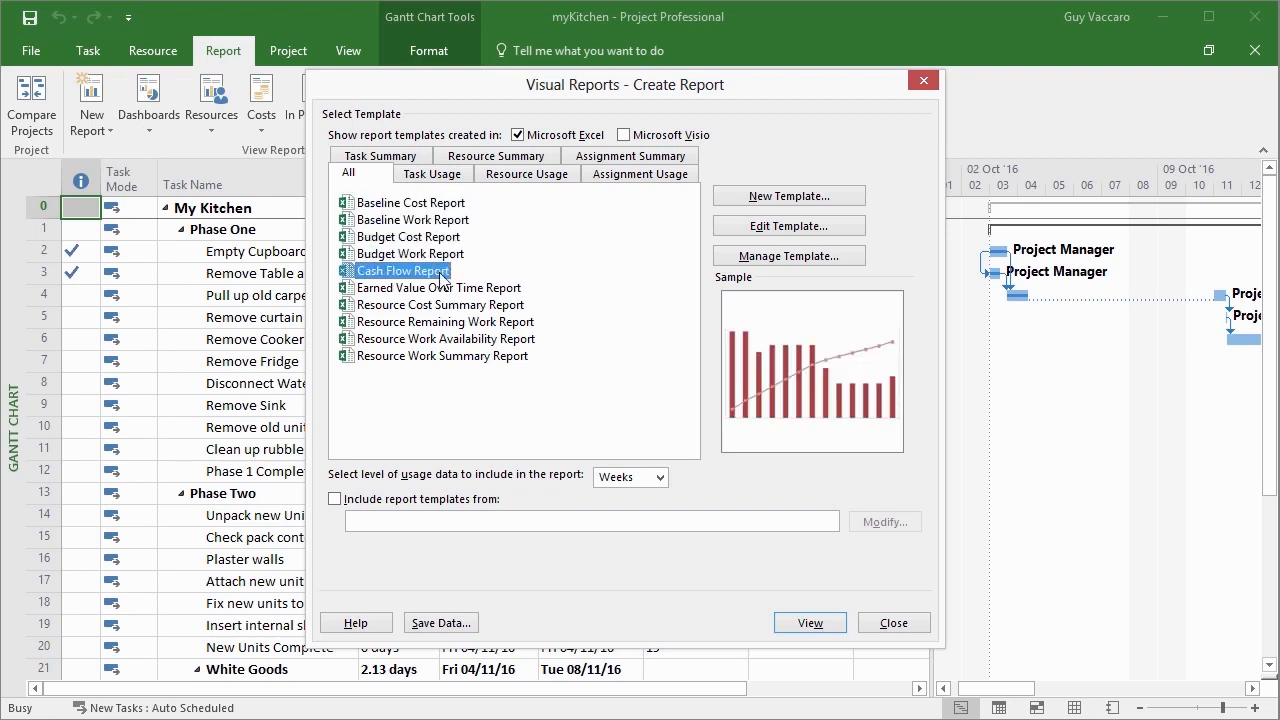
{"action": "left_click", "coordinate": [500, 288]}
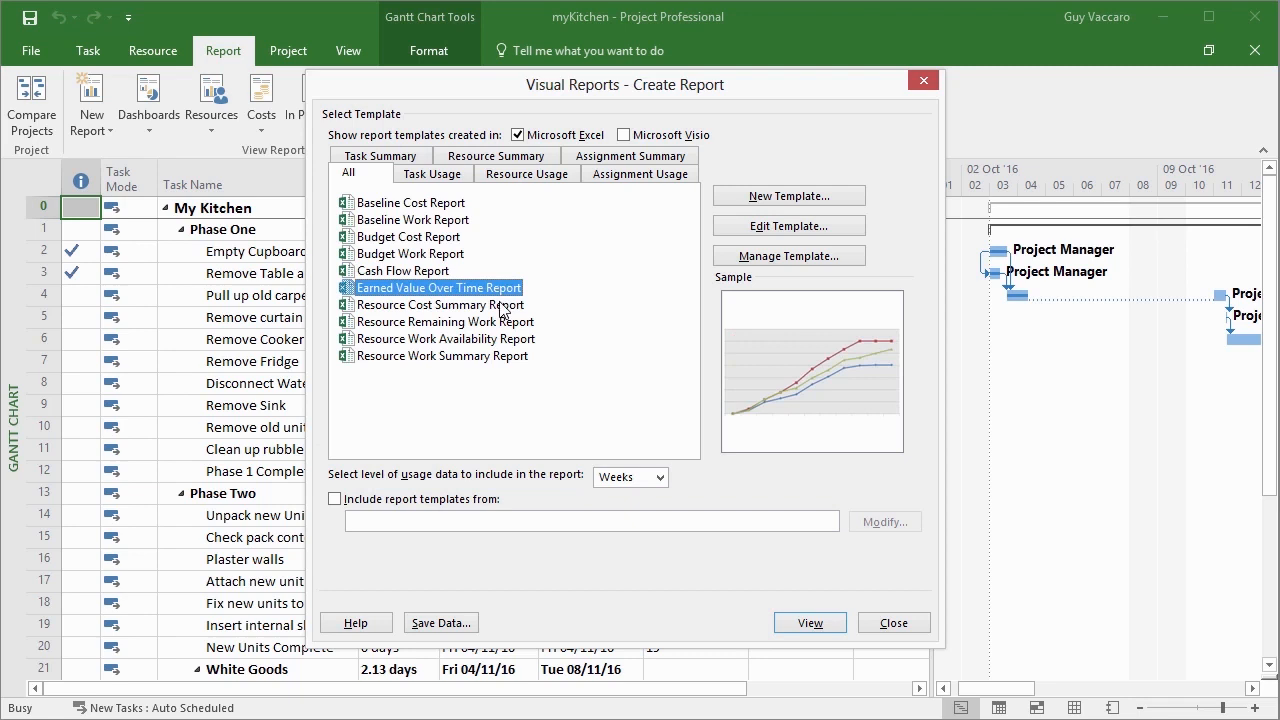
{"action": "left_click", "coordinate": [501, 306]}
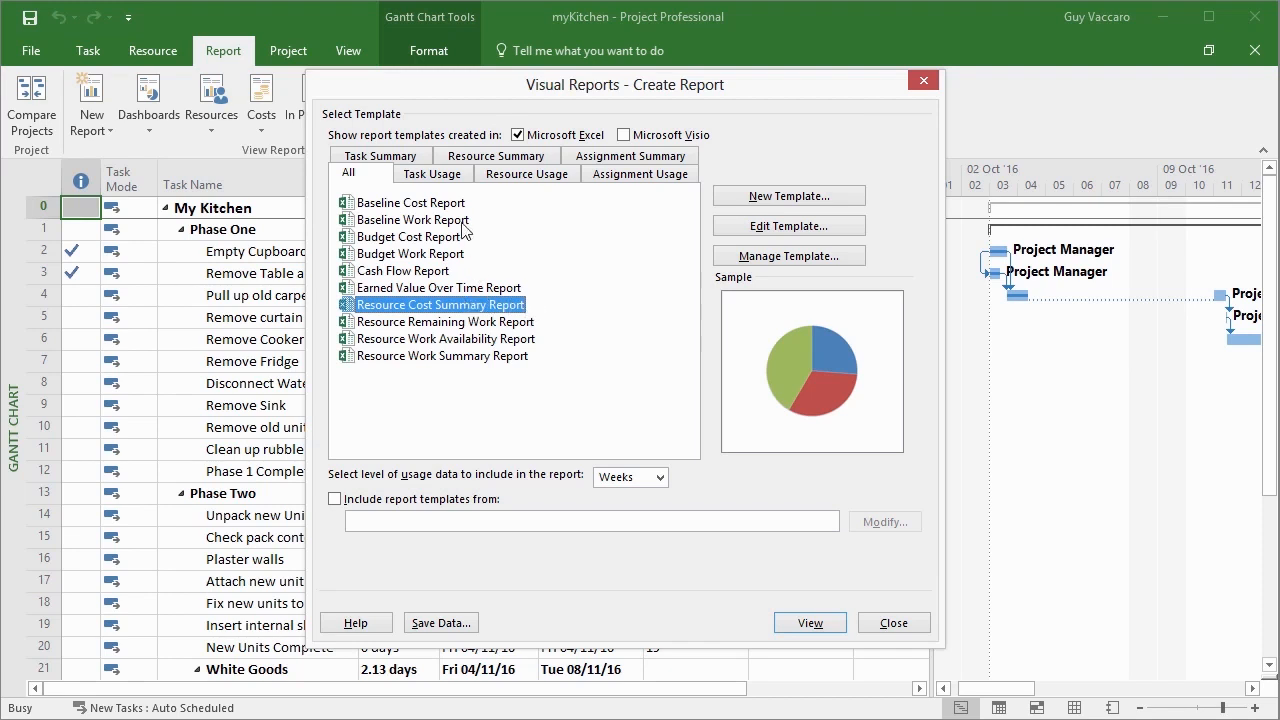
Look through the Task Usage, Resource Usage, Assignment Usage and Assignment Summary template categories, and return to the list of all templates.
{"action": "left_click", "coordinate": [458, 178]}
{"action": "left_click", "coordinate": [527, 175]}
{"action": "left_click", "coordinate": [636, 176]}
{"action": "left_click", "coordinate": [637, 159]}
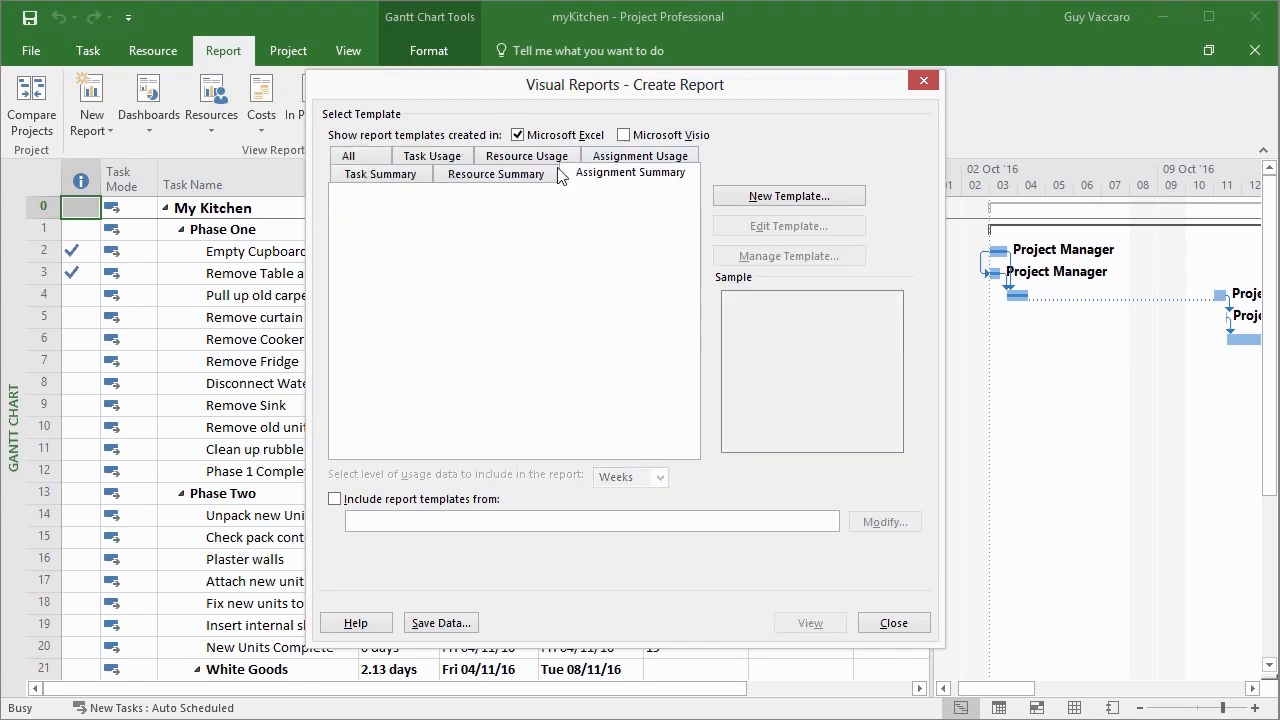
{"action": "left_click", "coordinate": [359, 161]}
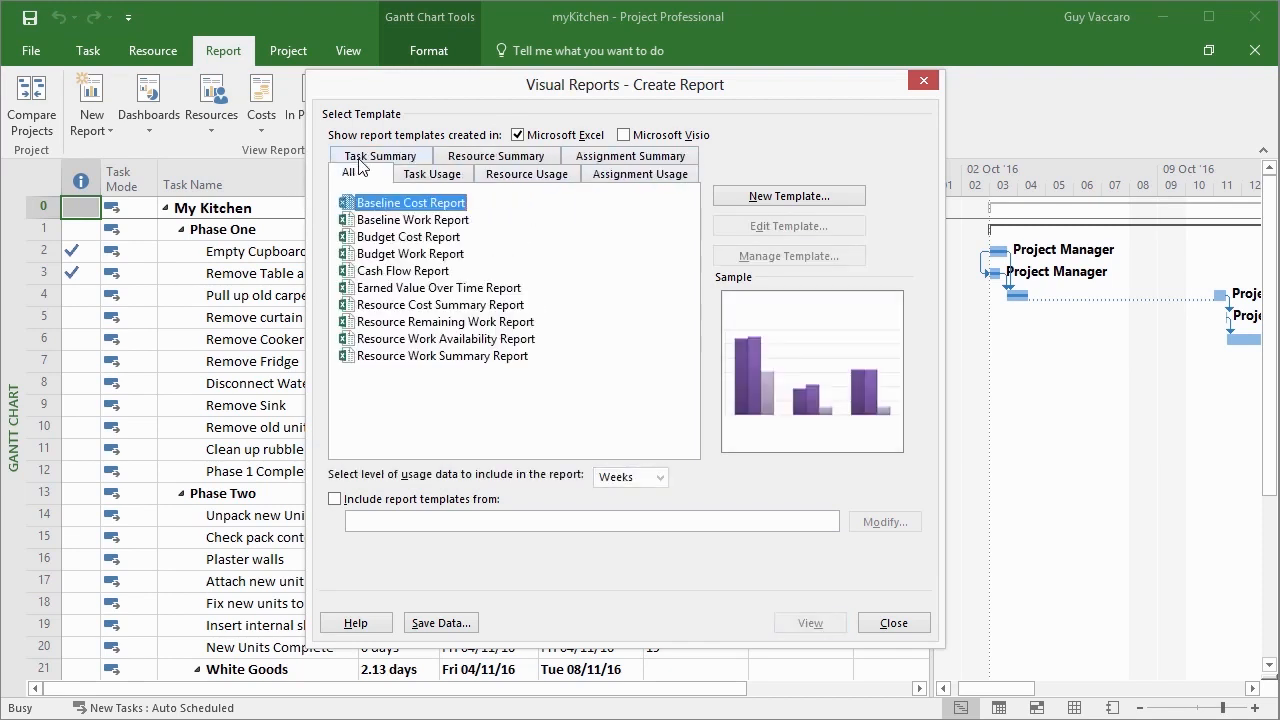
Generate the Resource Cost Summary Report in Excel and examine its pie chart from title to legend.
{"action": "left_click", "coordinate": [436, 305]}
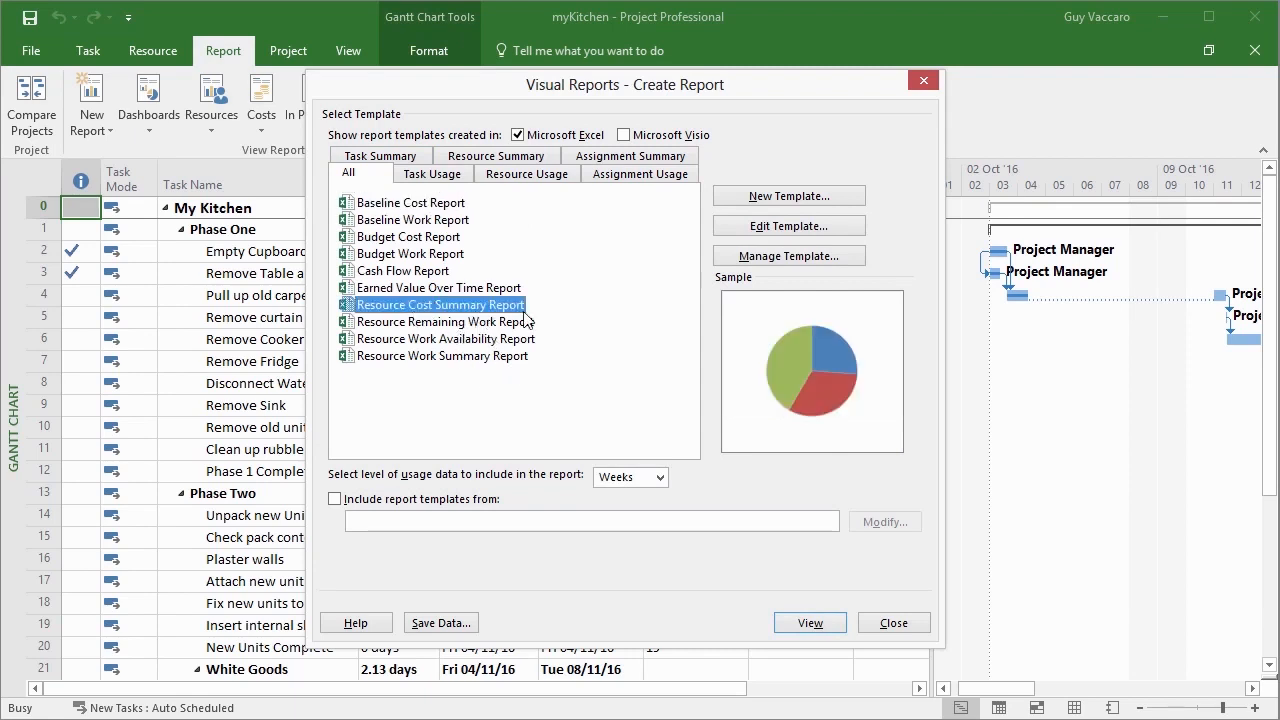
{"action": "left_click", "coordinate": [840, 622]}
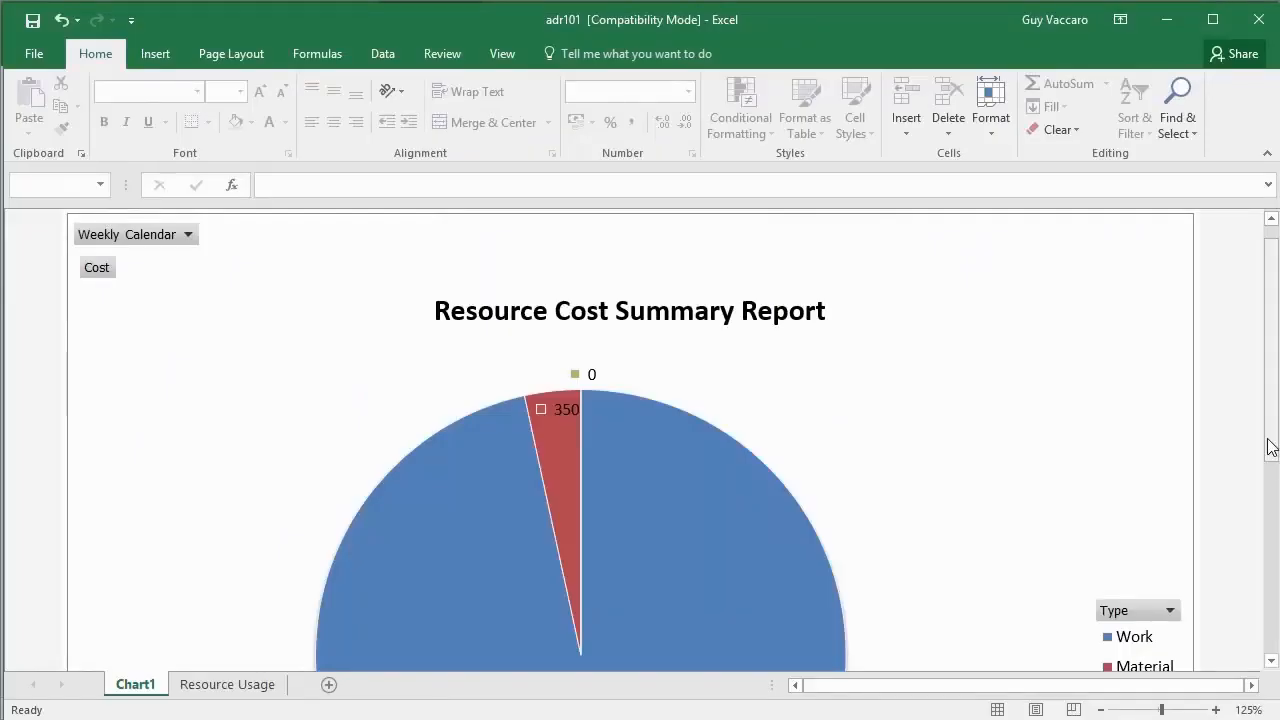
{"action": "left_click_drag", "start_coordinate": [1270, 447], "coordinate": [1271, 533]}
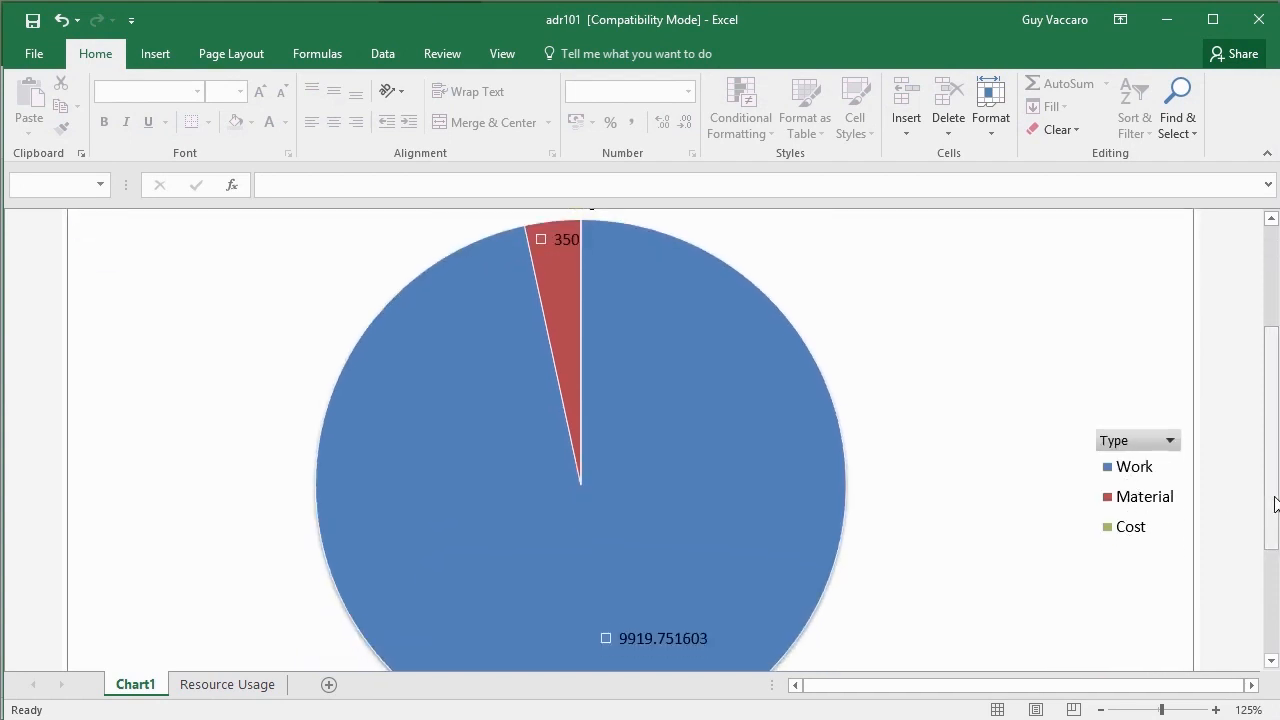
{"action": "scroll", "coordinate": [716, 431], "scroll_direction": "down", "scroll_amount": 2}
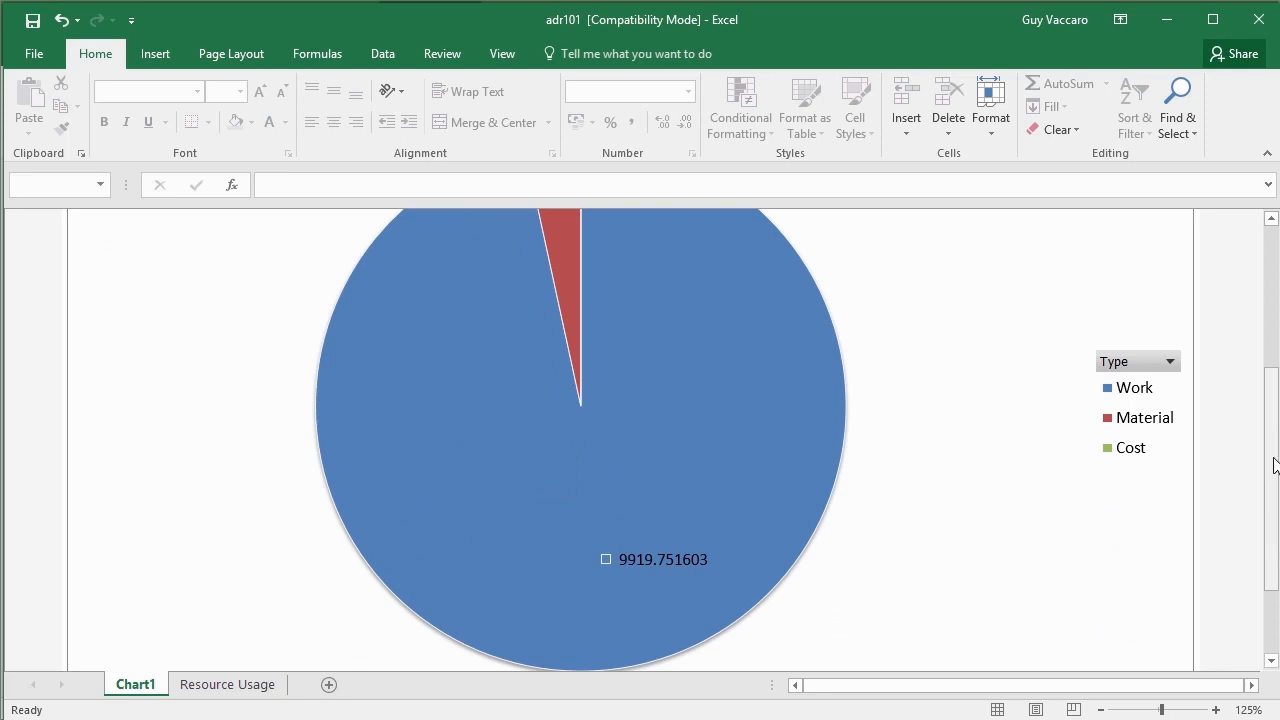
{"action": "left_click_drag", "start_coordinate": [1274, 466], "coordinate": [1270, 418]}
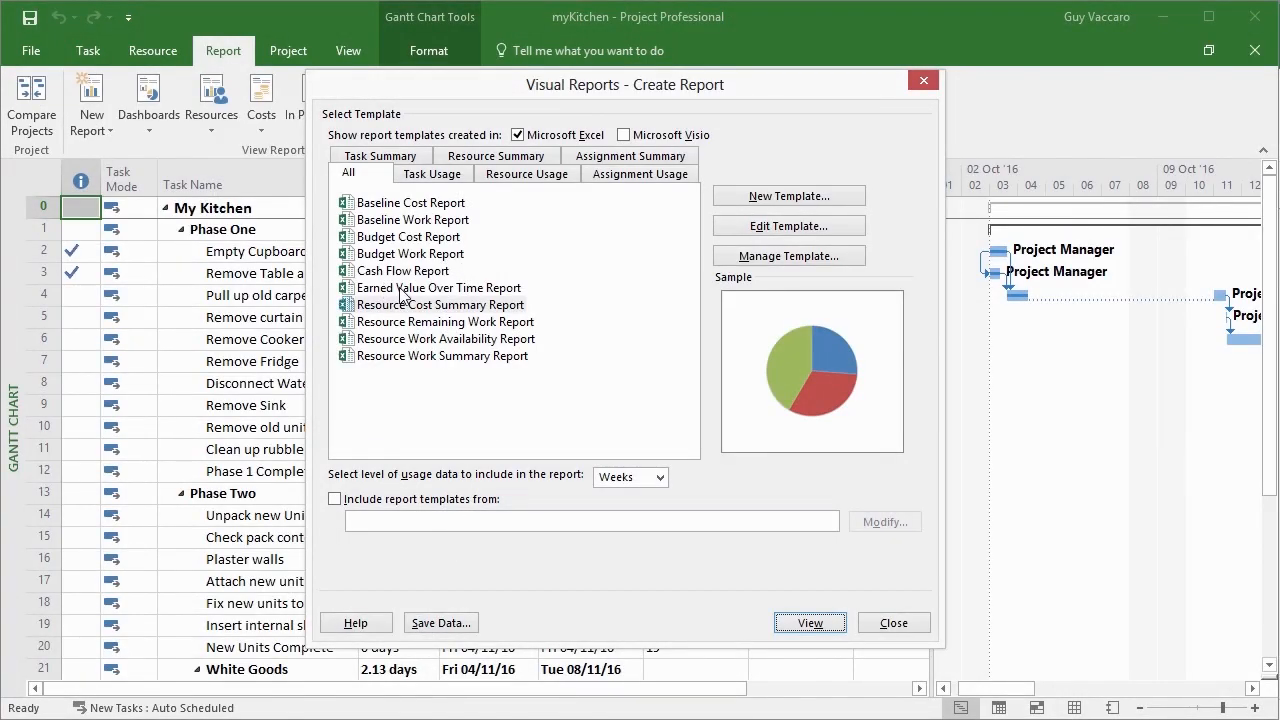
Generate the Budget Cost Report in Excel with usage data at the Weeks level, and examine its column chart.
{"action": "left_click", "coordinate": [437, 240]}
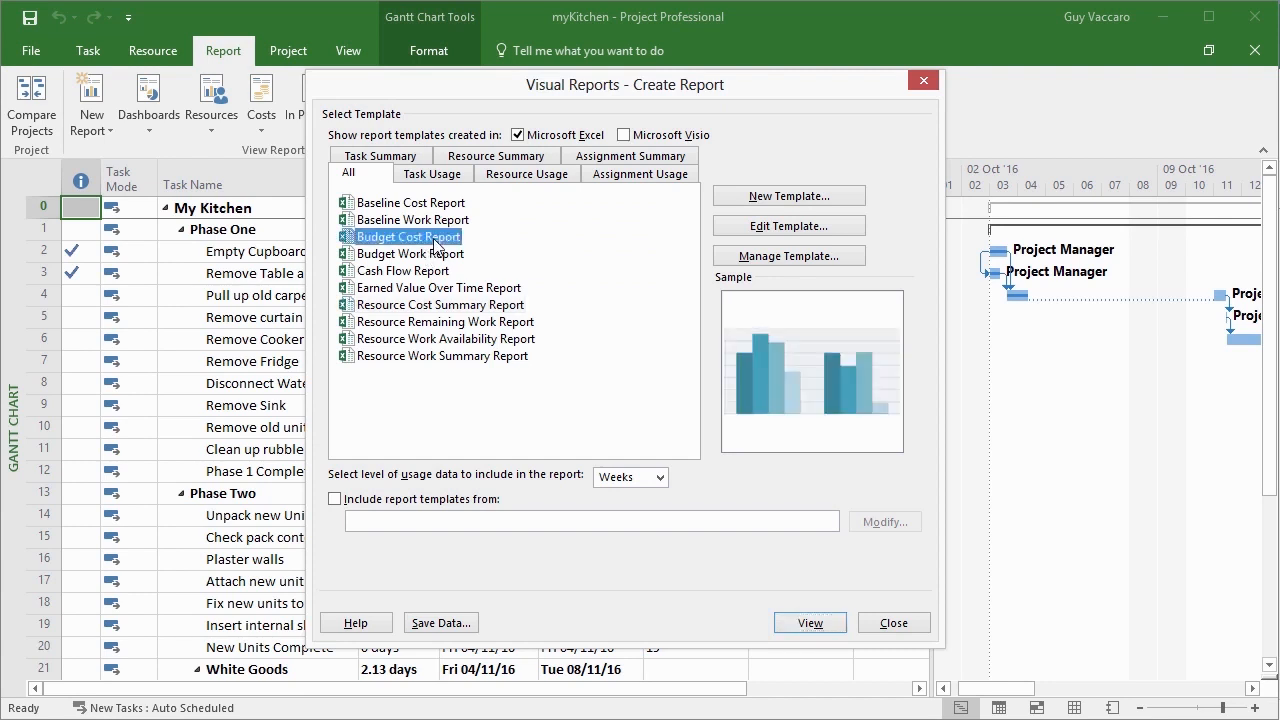
{"action": "left_click", "coordinate": [810, 622]}
{"action": "left_click", "coordinate": [660, 479]}
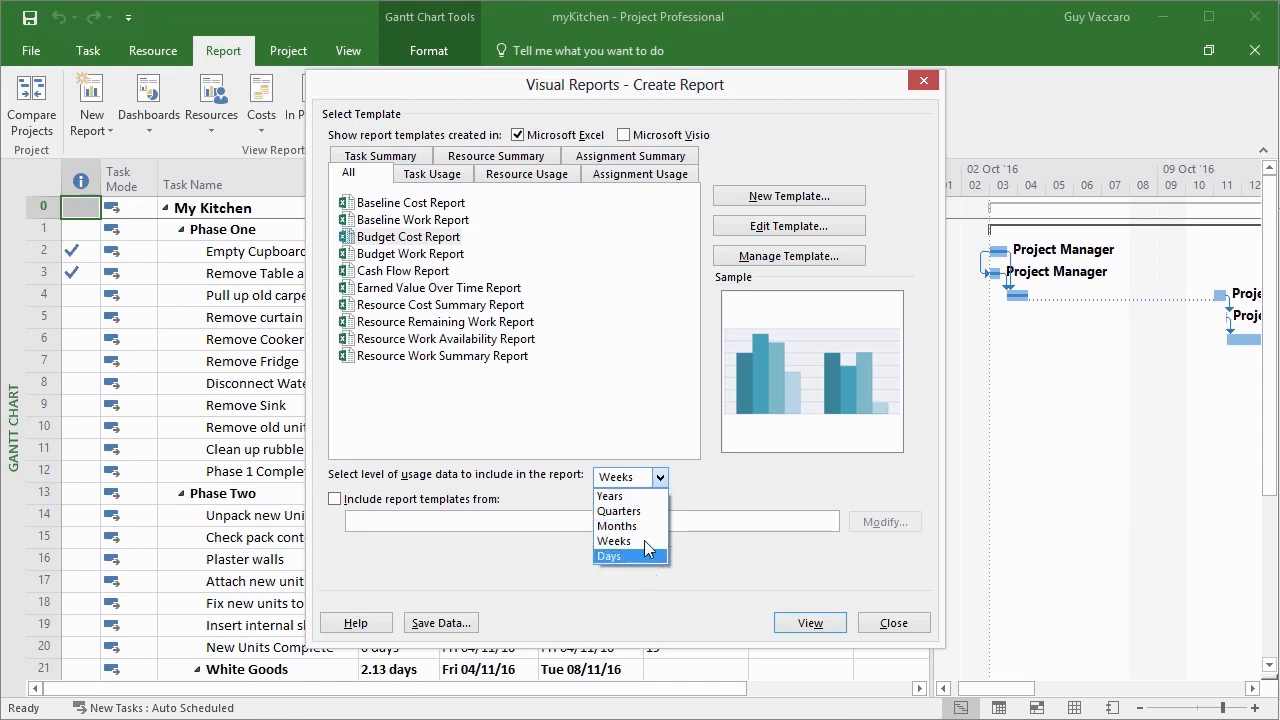
{"action": "left_click", "coordinate": [650, 541]}
{"action": "left_click", "coordinate": [810, 622]}
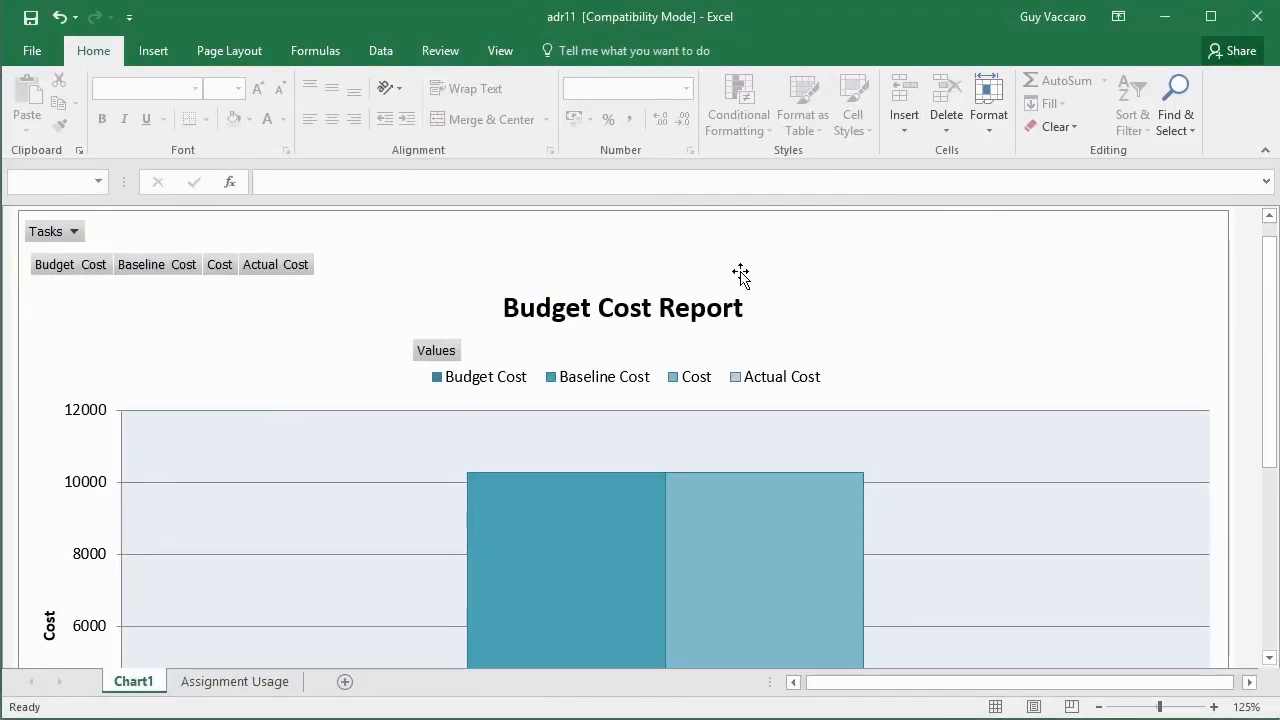
{"action": "scroll", "coordinate": [1275, 488], "scroll_direction": "down", "scroll_amount": 2}
{"action": "scroll", "coordinate": [1277, 490], "scroll_direction": "down", "scroll_amount": 4}
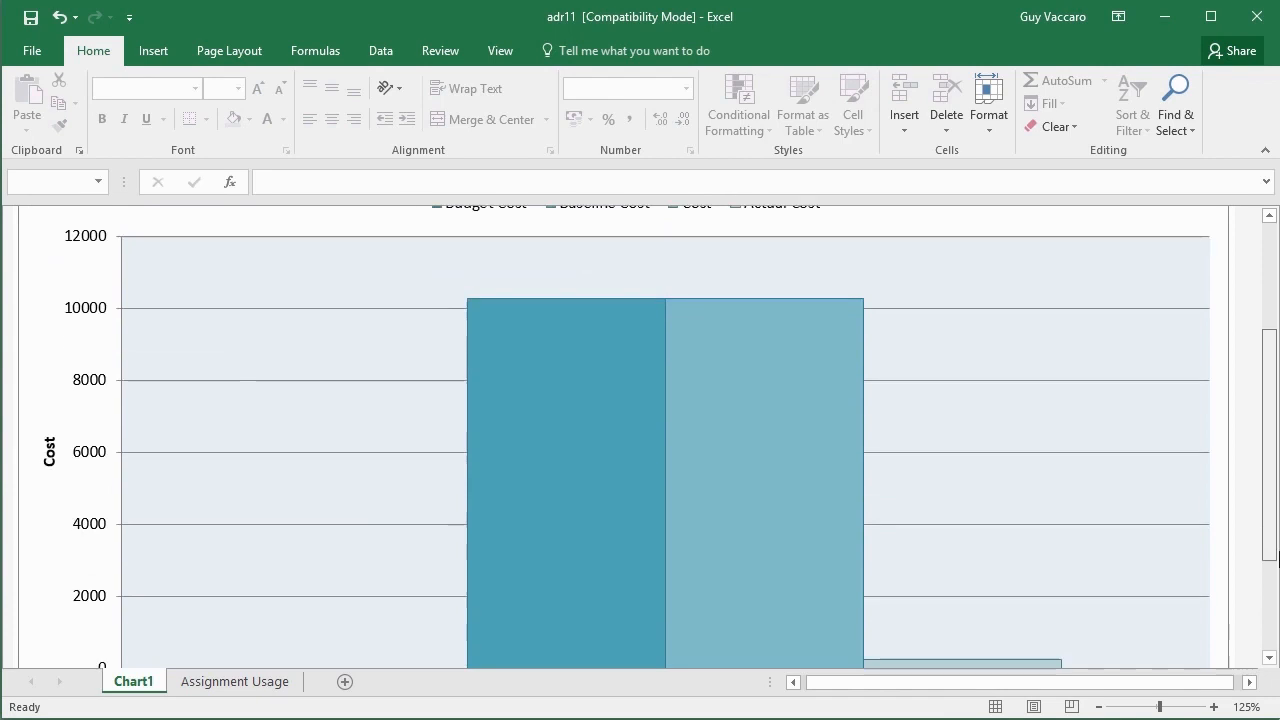